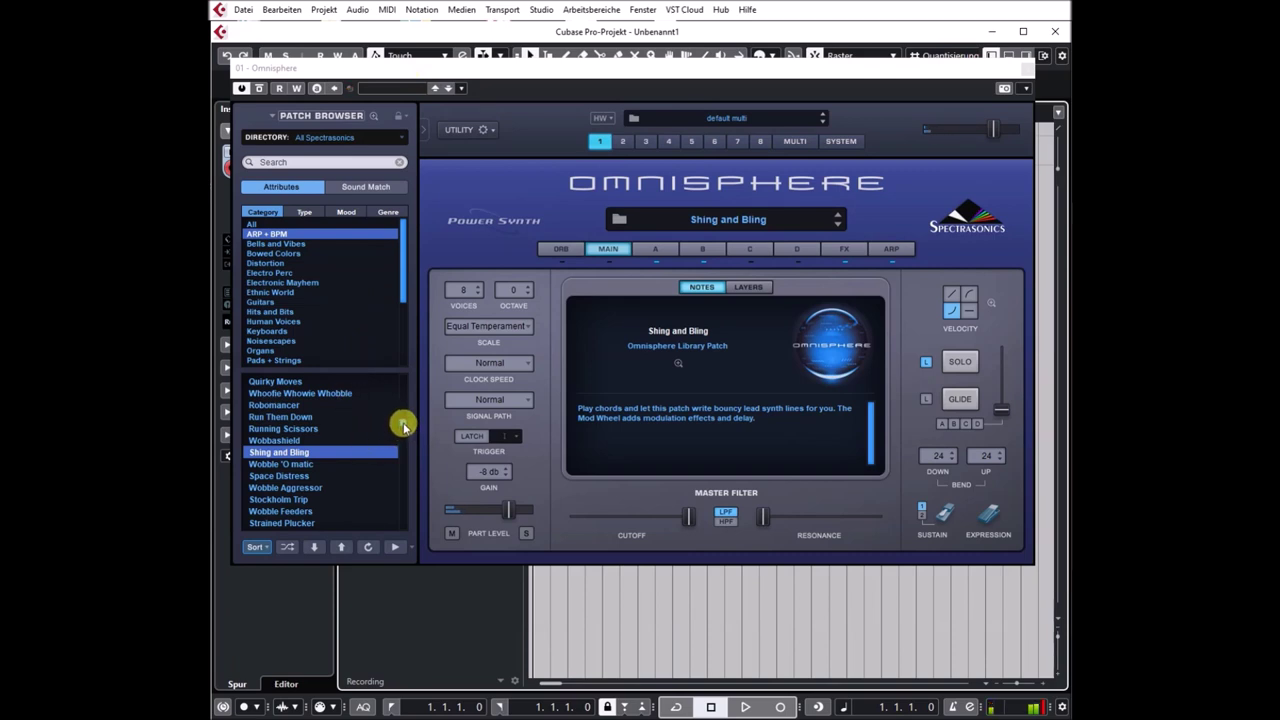
Audition the Science Class and Love Parade patches, putting Love Parade's high-pass master filter at about mid cutoff
drag(403, 425, 403, 377)
click(292, 406)
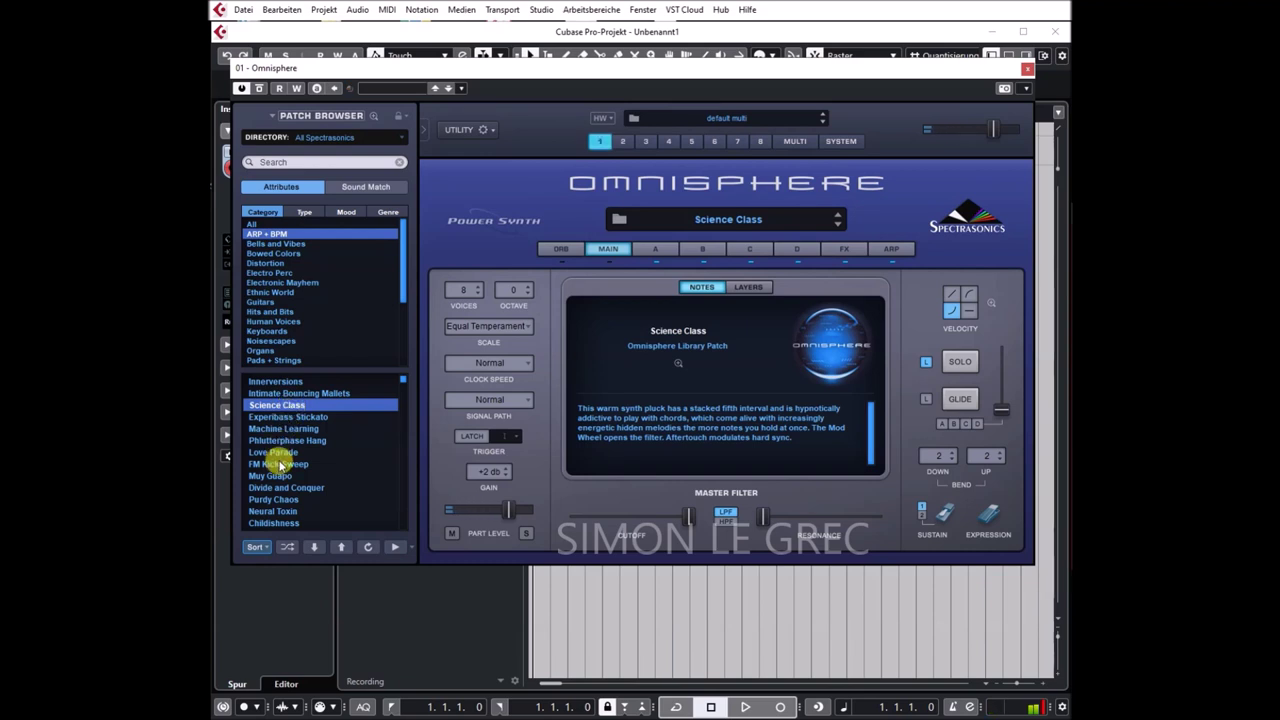
click(283, 453)
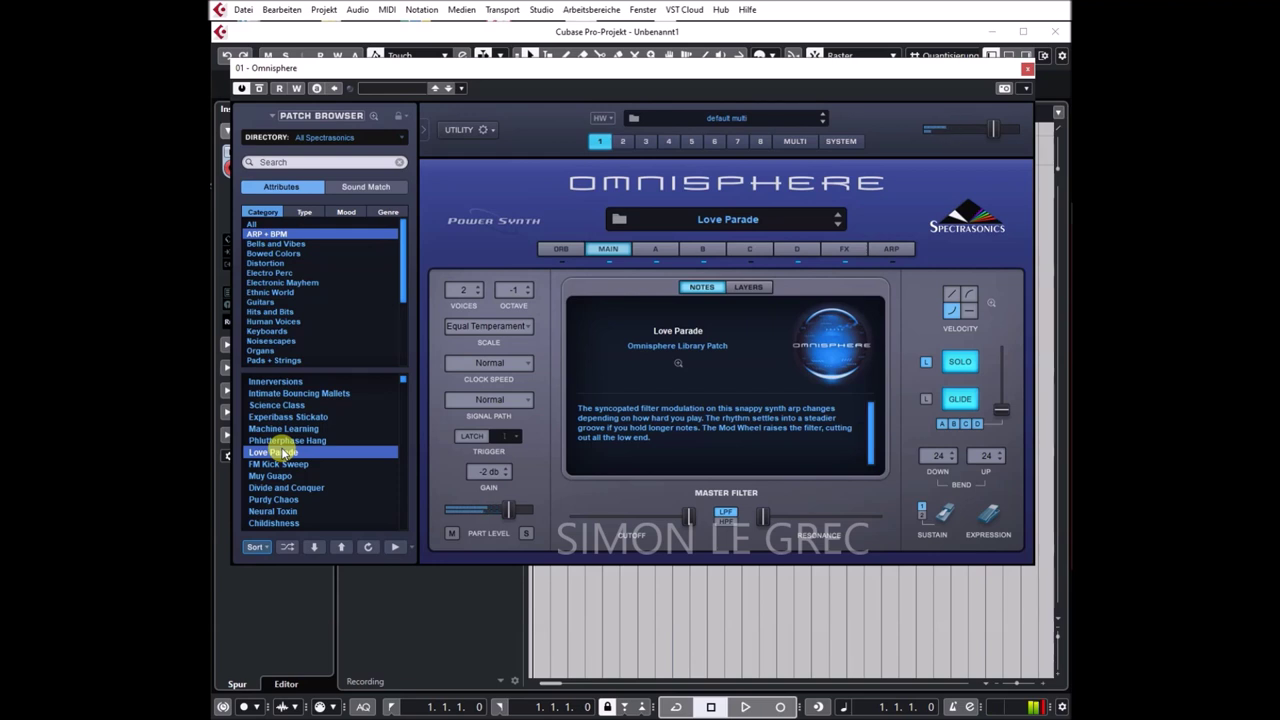
drag(687, 517, 624, 518)
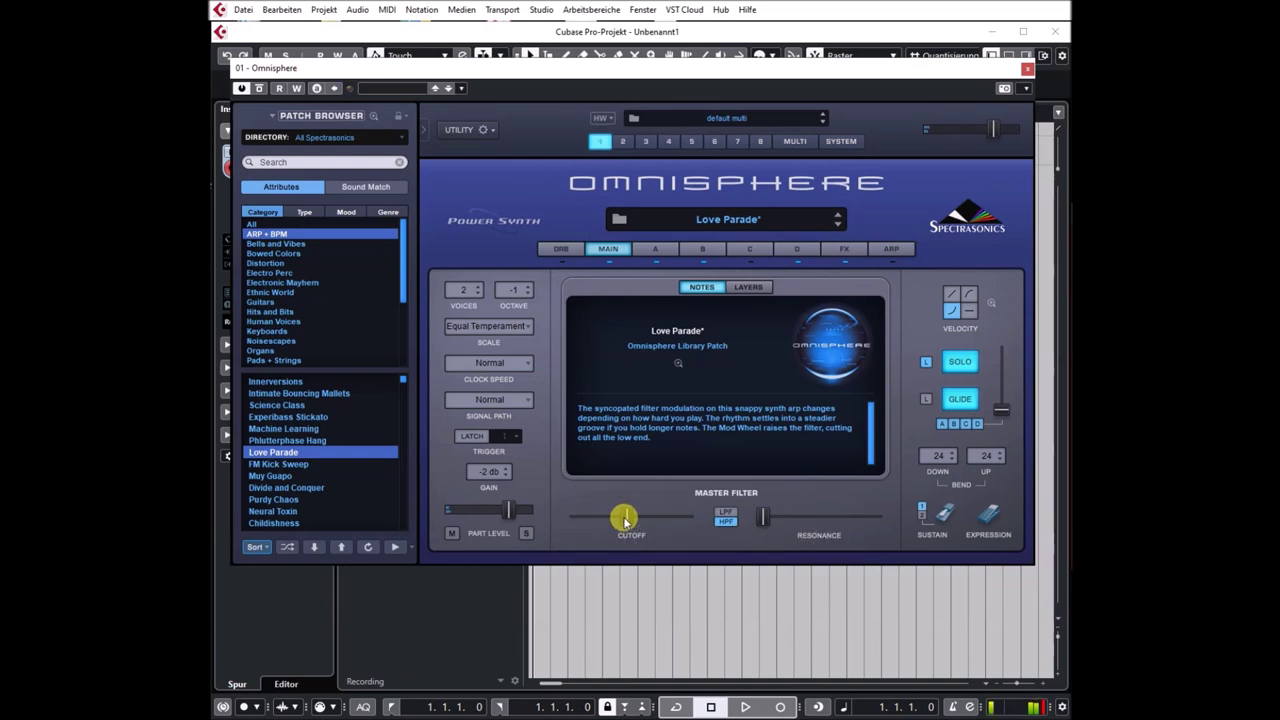
Audition the Muy Guapo and Tonal Metallics patches from the ARP + BPM category
click(283, 477)
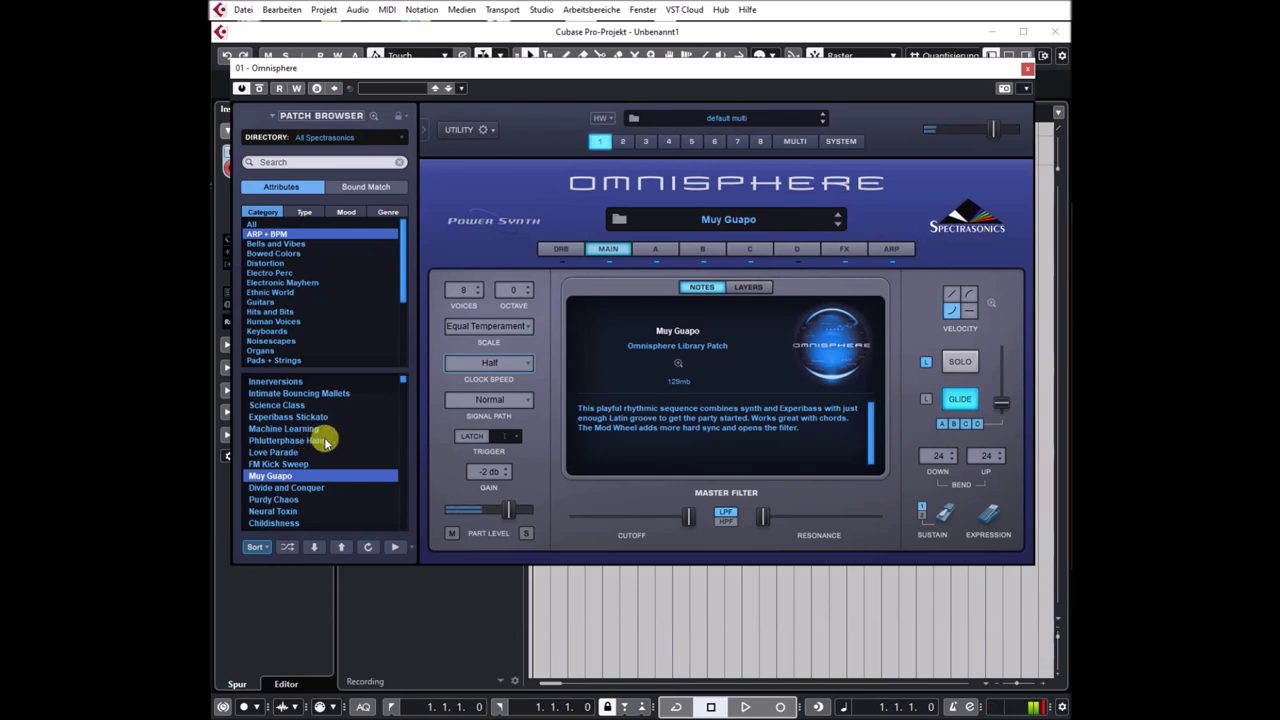
scroll(322, 440, down, 3)
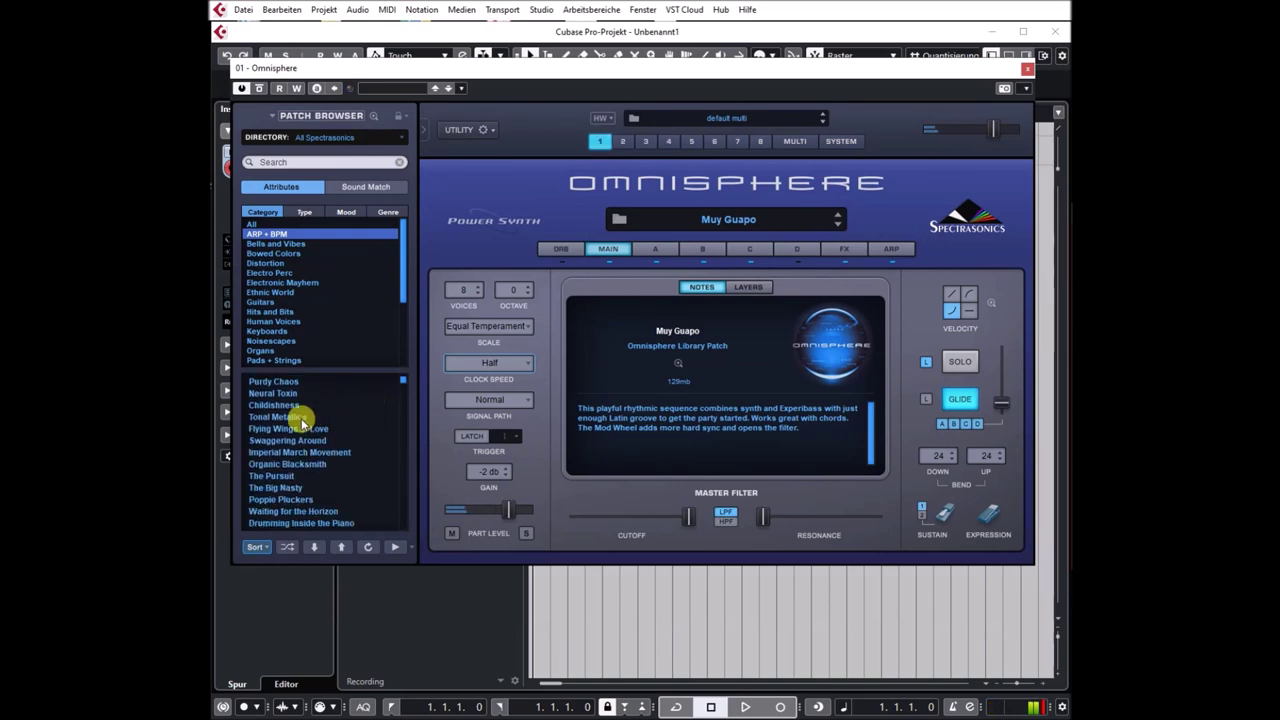
click(281, 418)
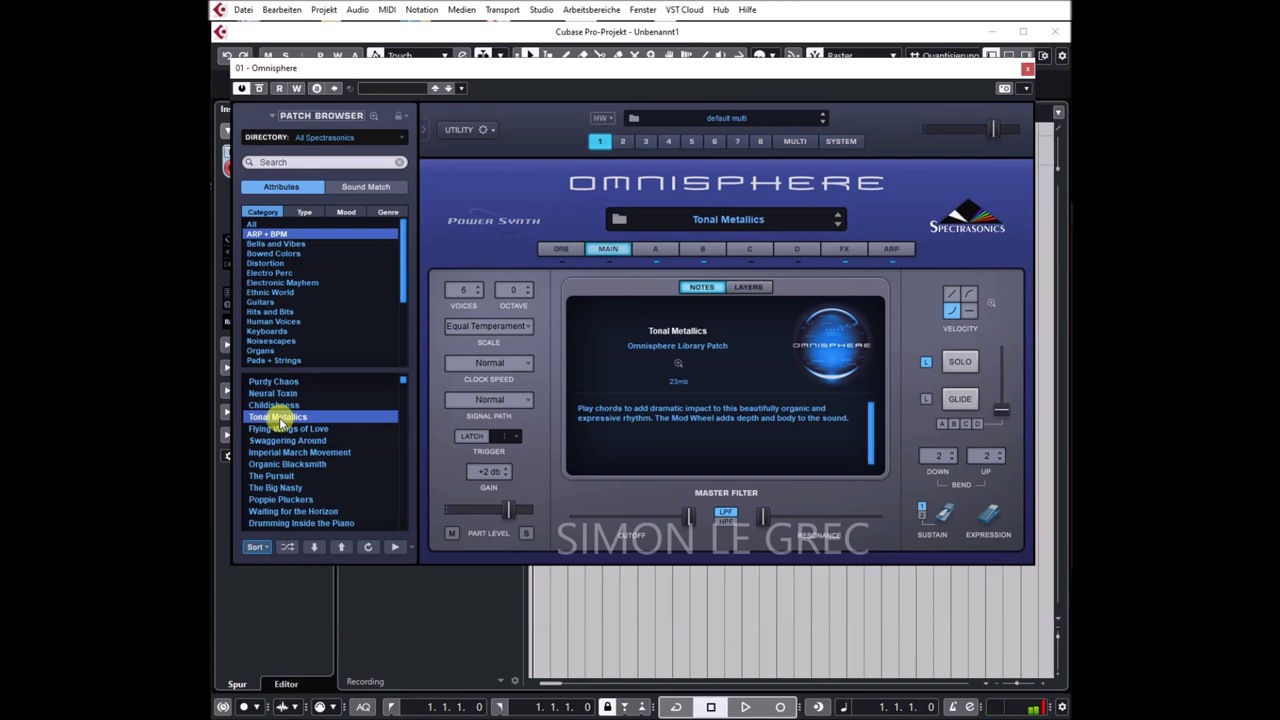
Load the Jacked Up the Ripper patch and lower the part level slightly
scroll(310, 440, down, 2)
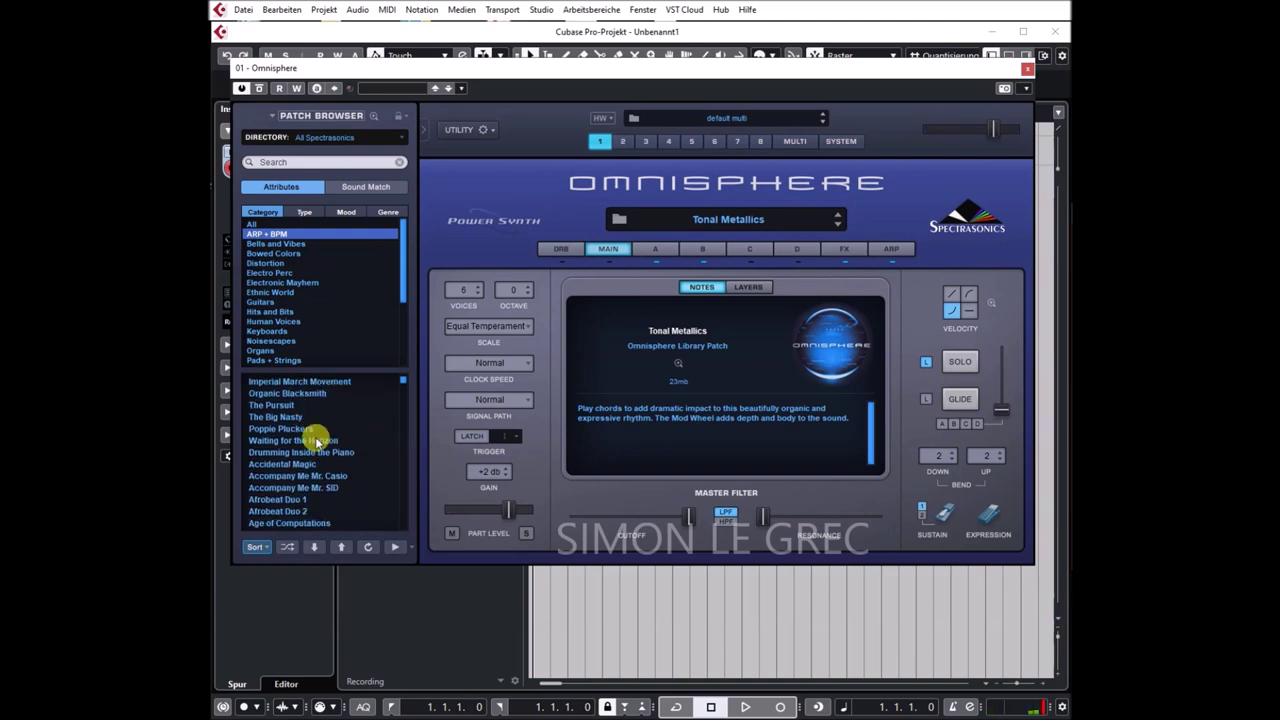
click(403, 386)
drag(403, 395, 401, 398)
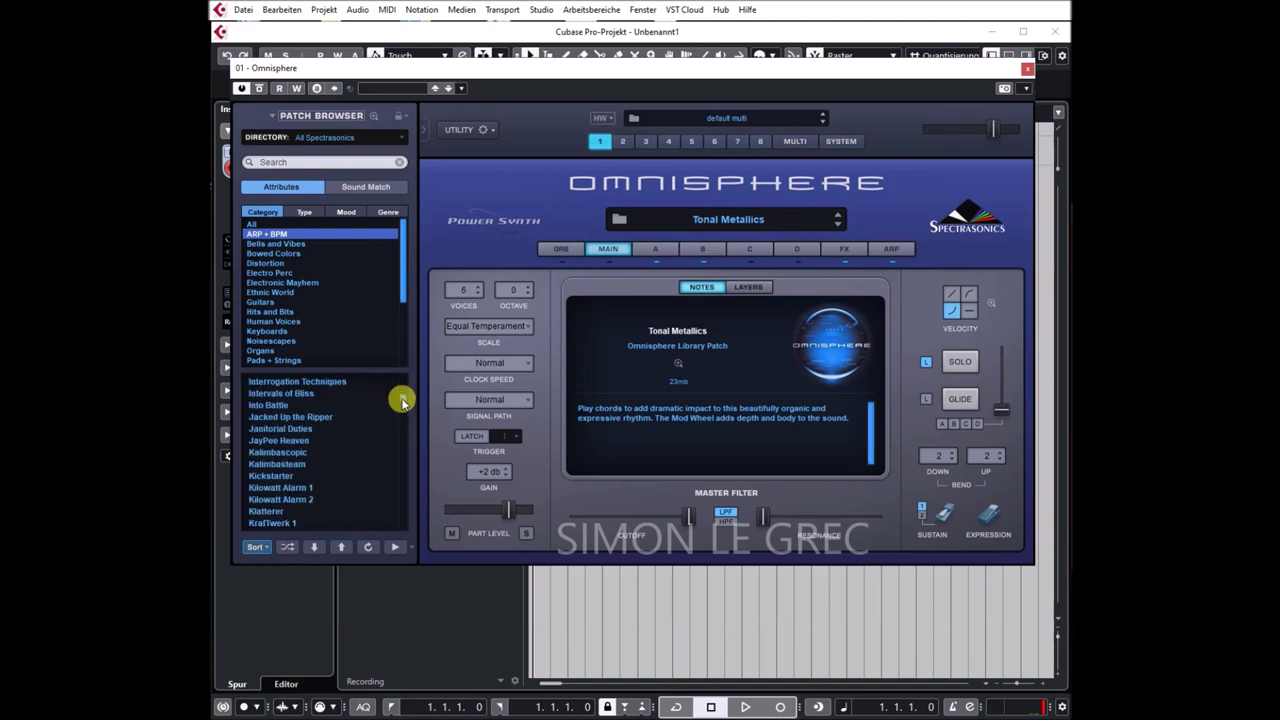
click(271, 417)
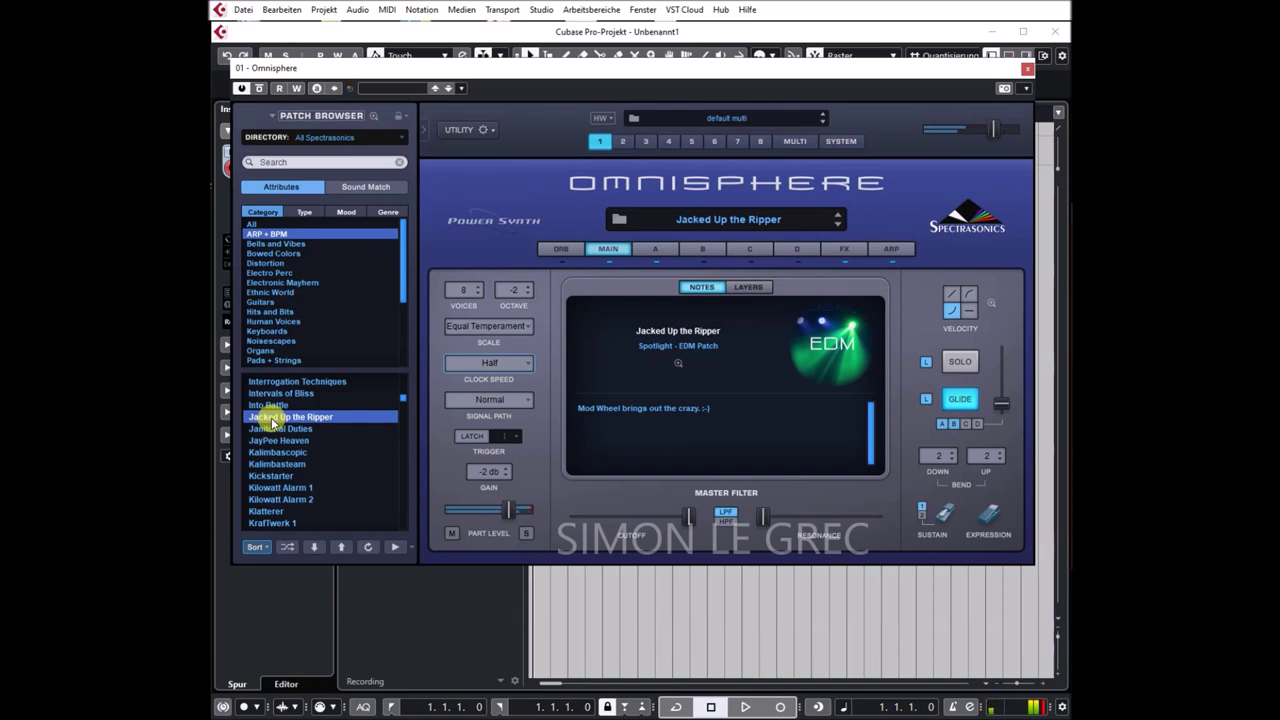
drag(510, 512, 497, 511)
Load the Kalimbasteam patch and raise the part level slightly
click(278, 464)
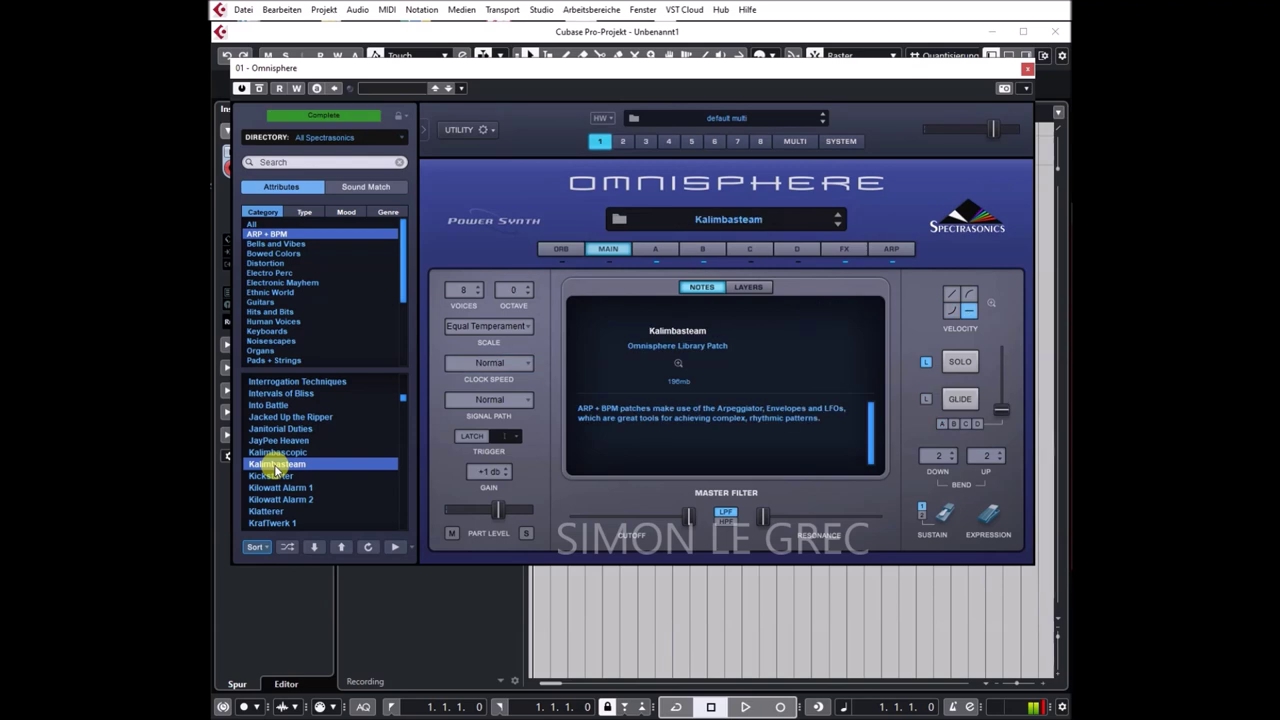
mouse_move(506, 517)
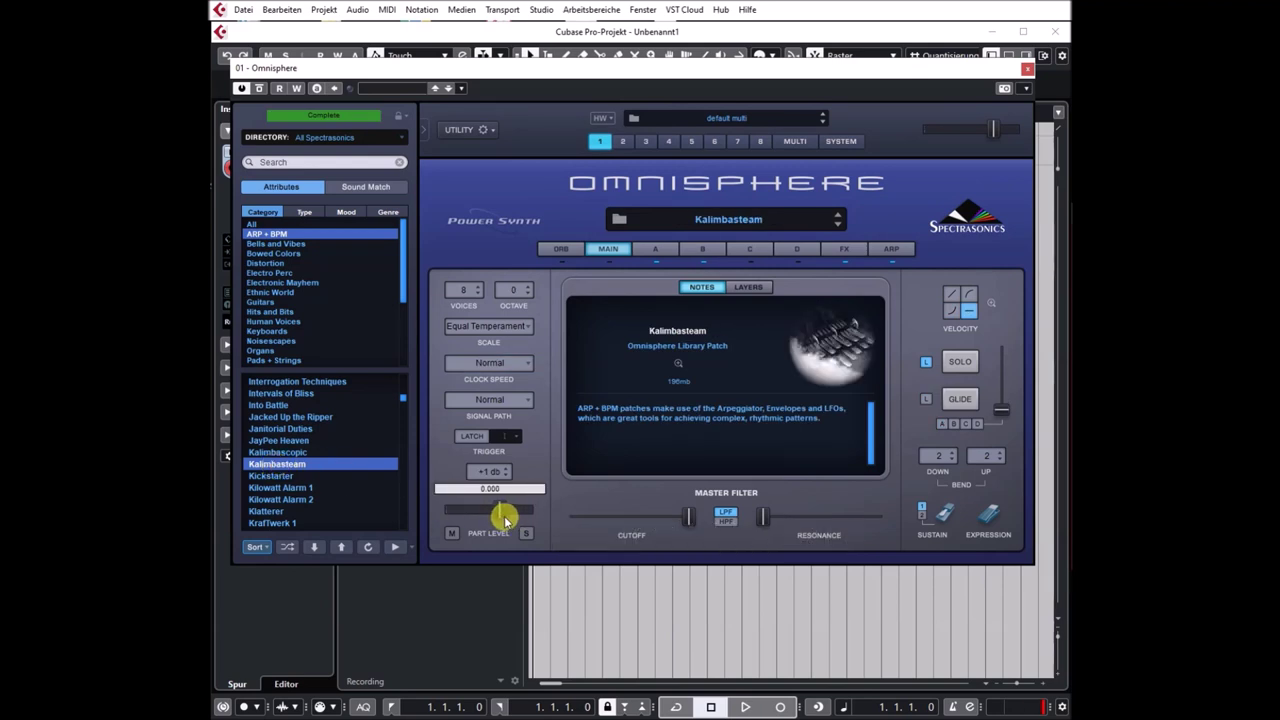
drag(505, 517, 508, 516)
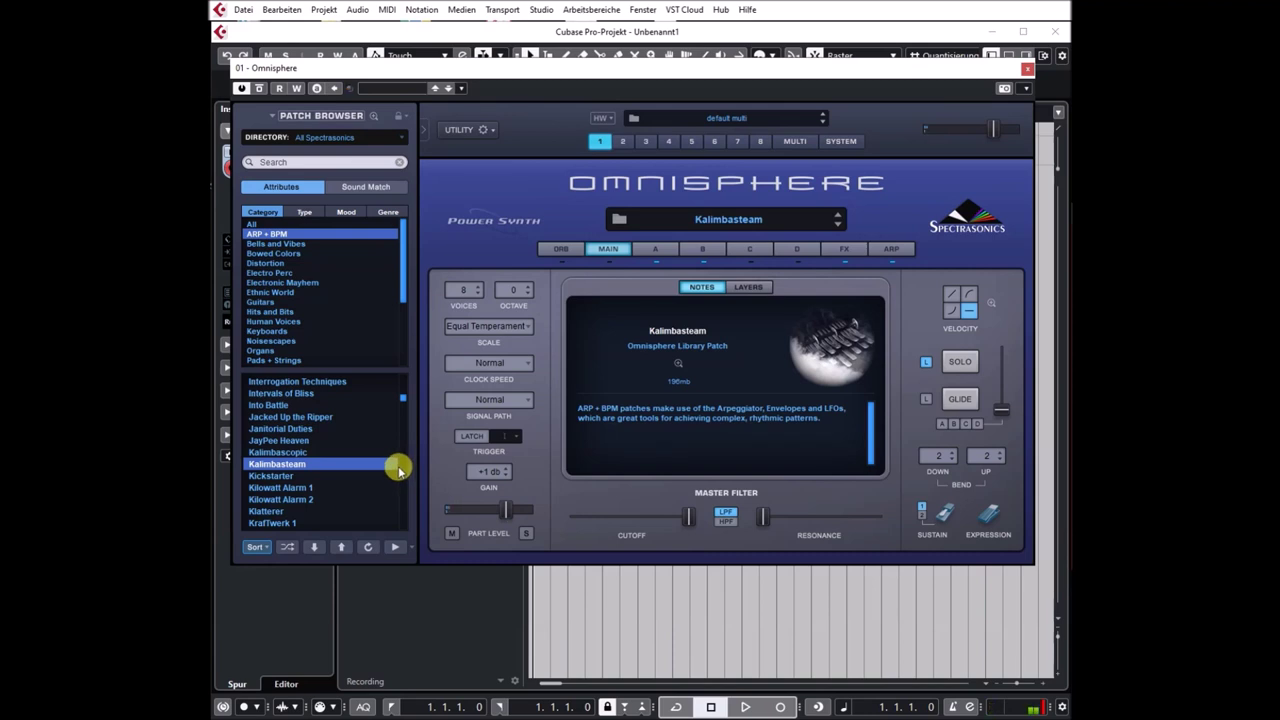
drag(507, 510, 510, 512)
Audition the Tesla's Arclight patch, then load Thinly Crushed Pad
drag(403, 398, 403, 414)
click(280, 430)
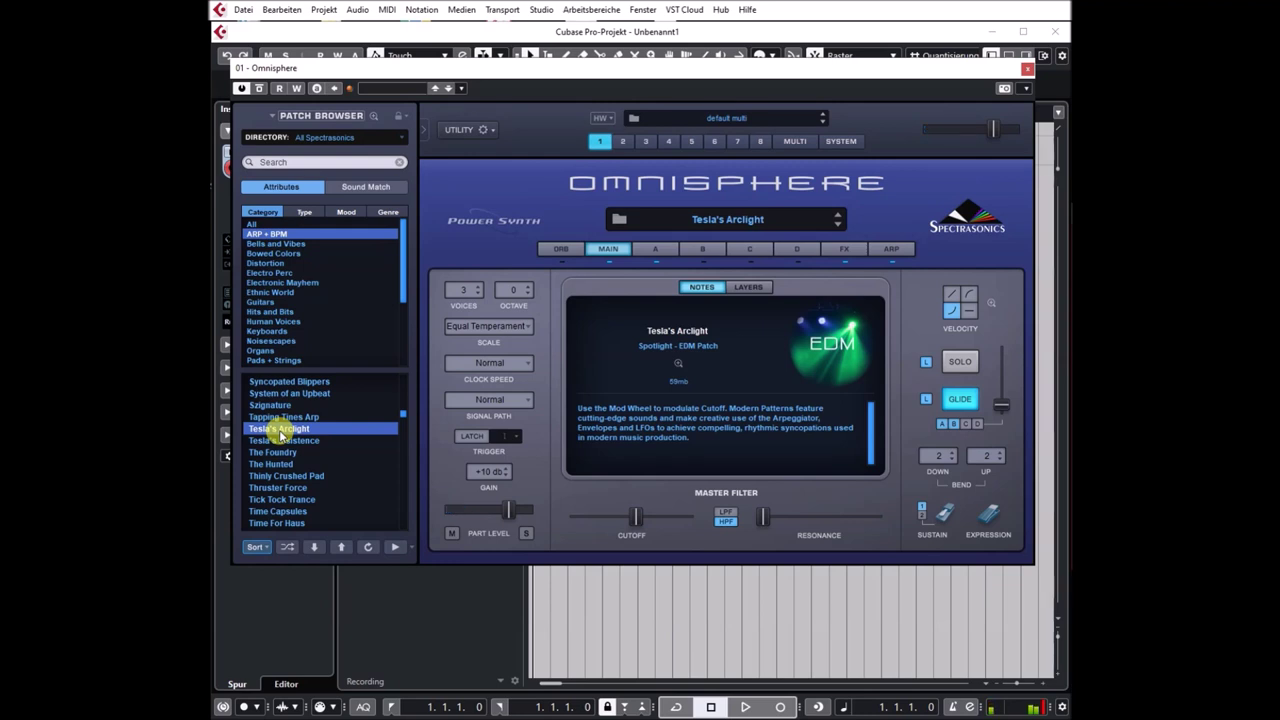
click(262, 479)
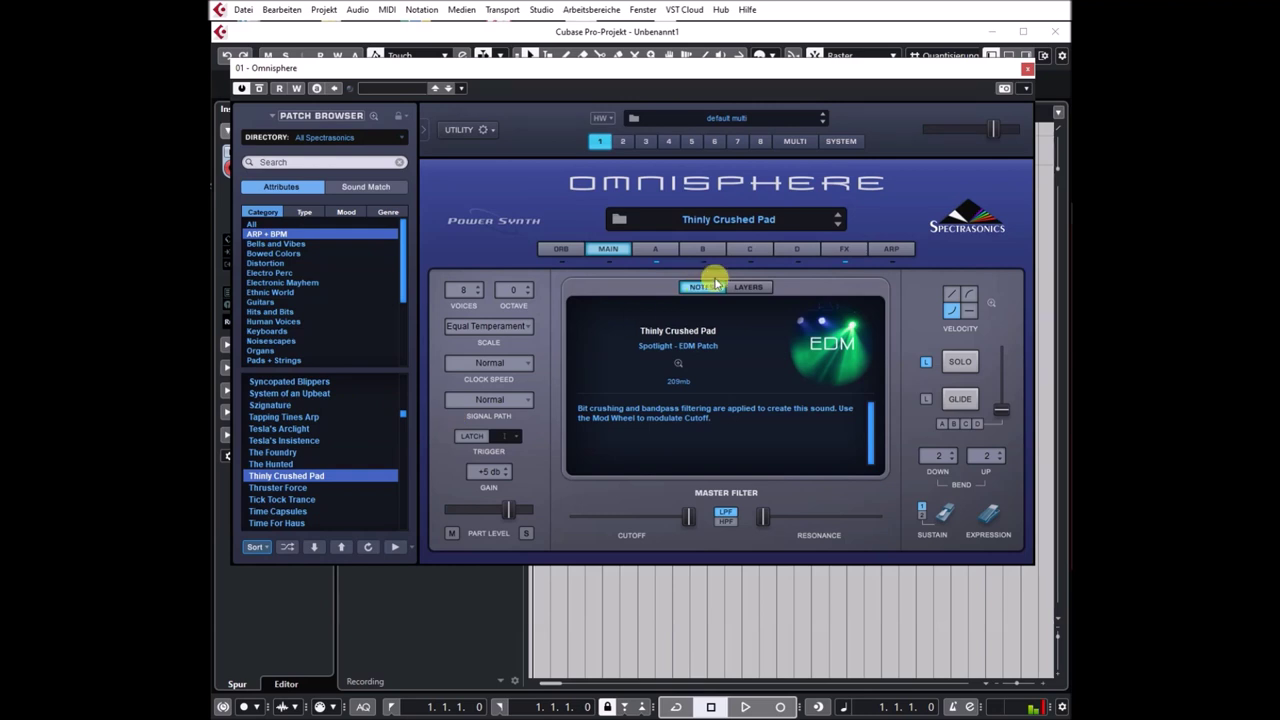
Add a Chorus Echo delay in the third common effect slot of Thinly Crushed Pad and raise its mix slightly
click(836, 251)
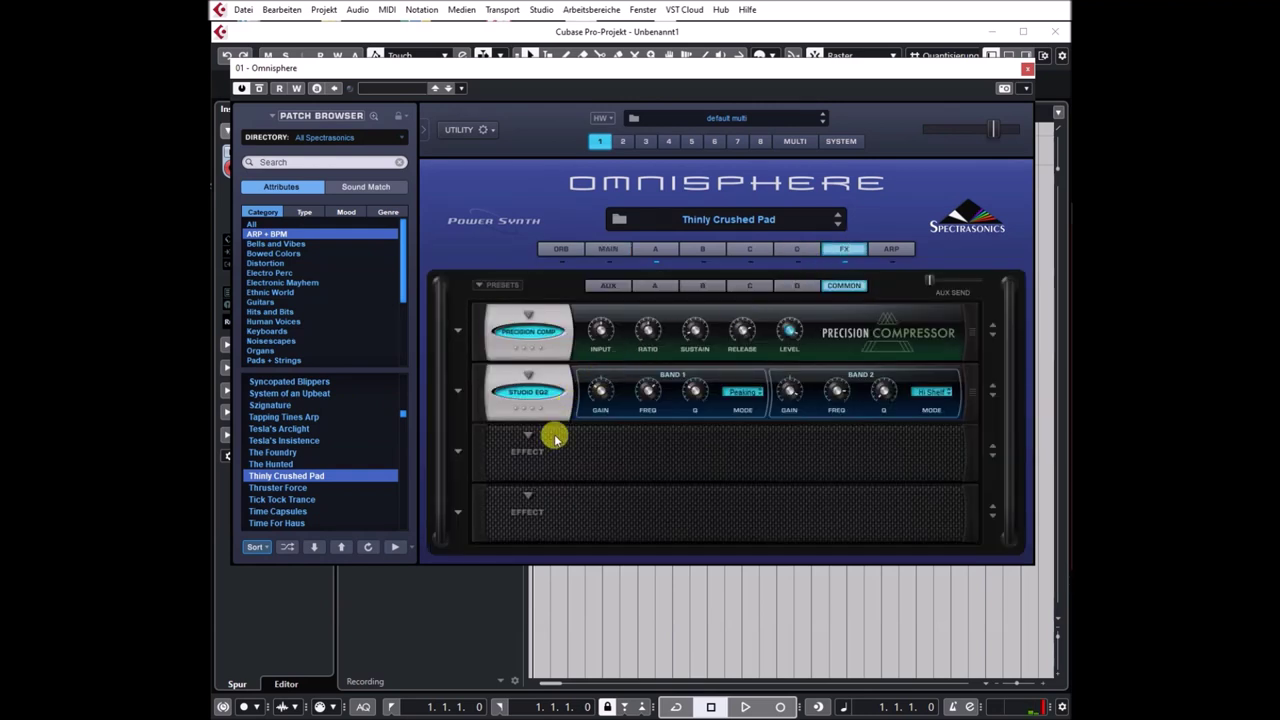
click(525, 443)
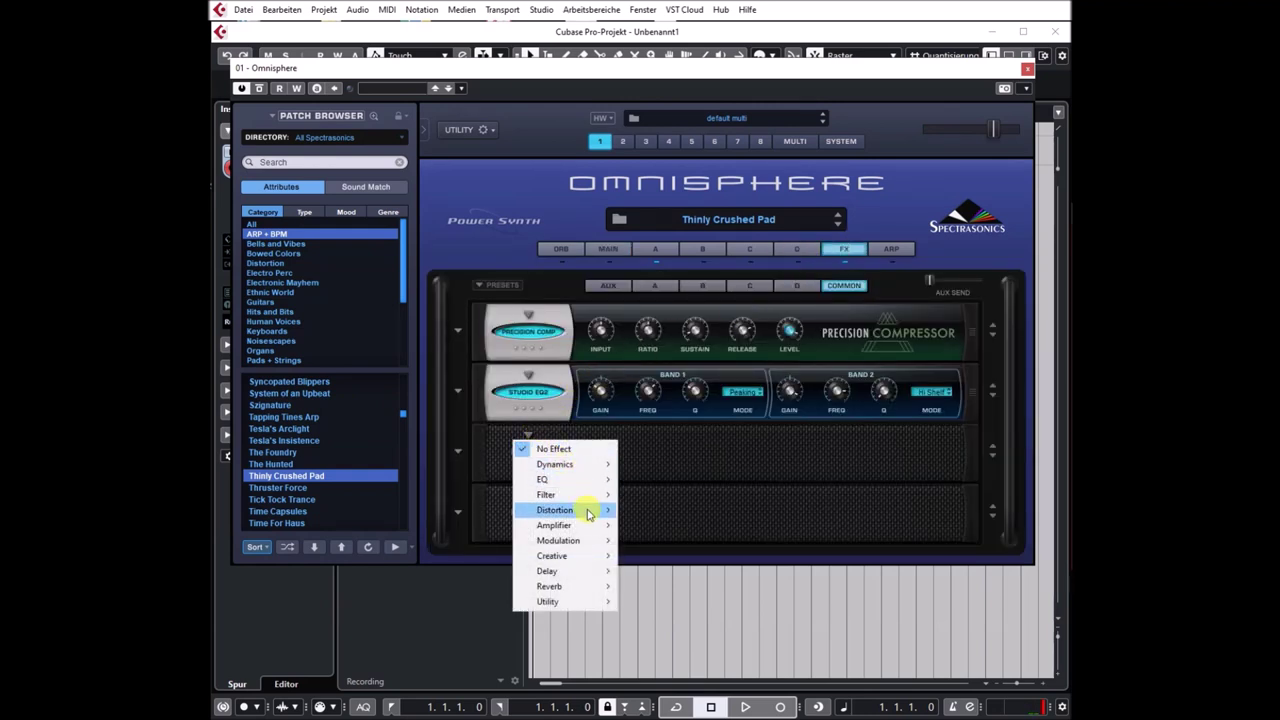
mouse_move(592, 572)
click(672, 574)
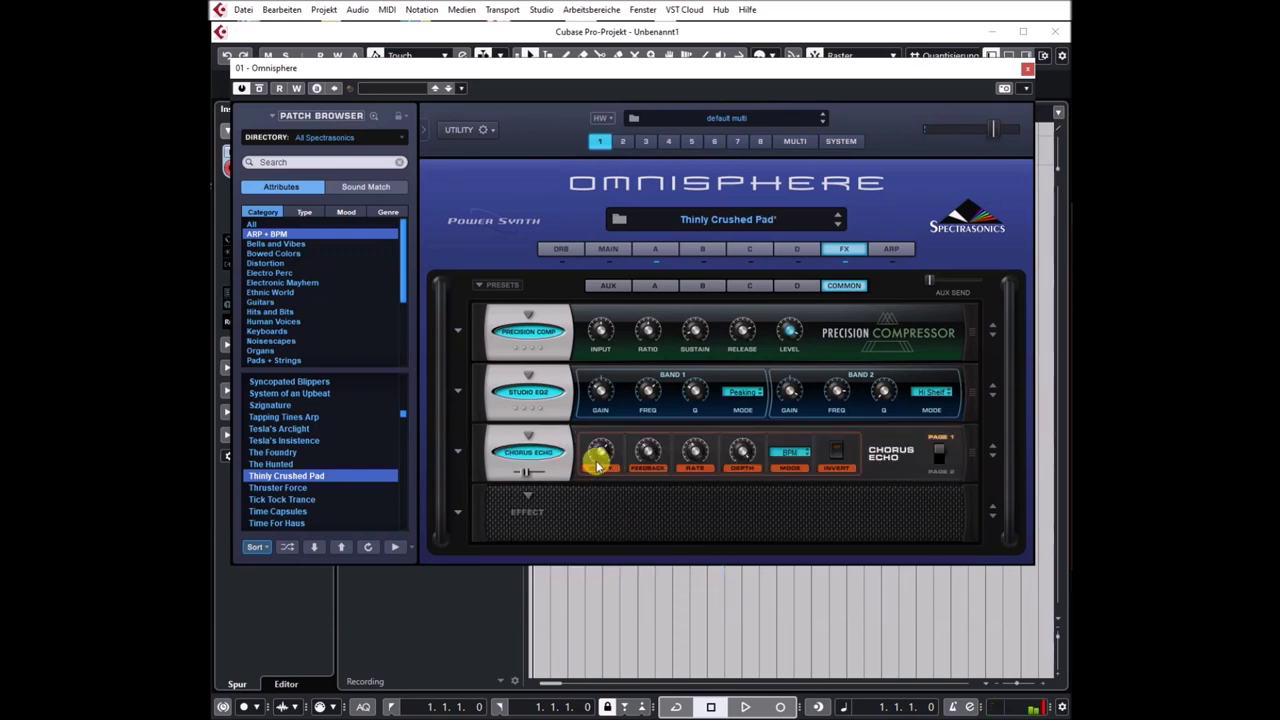
drag(526, 474, 533, 475)
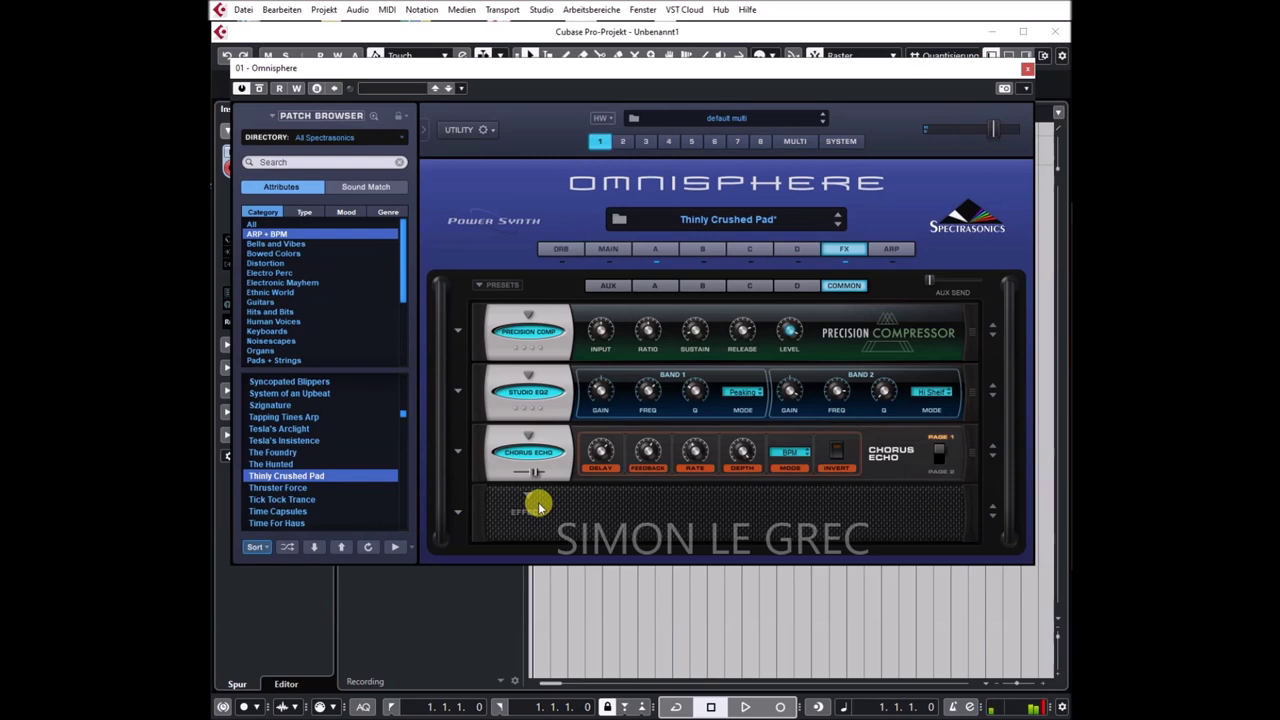
Audition the Bendomatic Tricky and Bipolar Swings patches, showing the main page for Bipolar Swings
drag(400, 409, 400, 429)
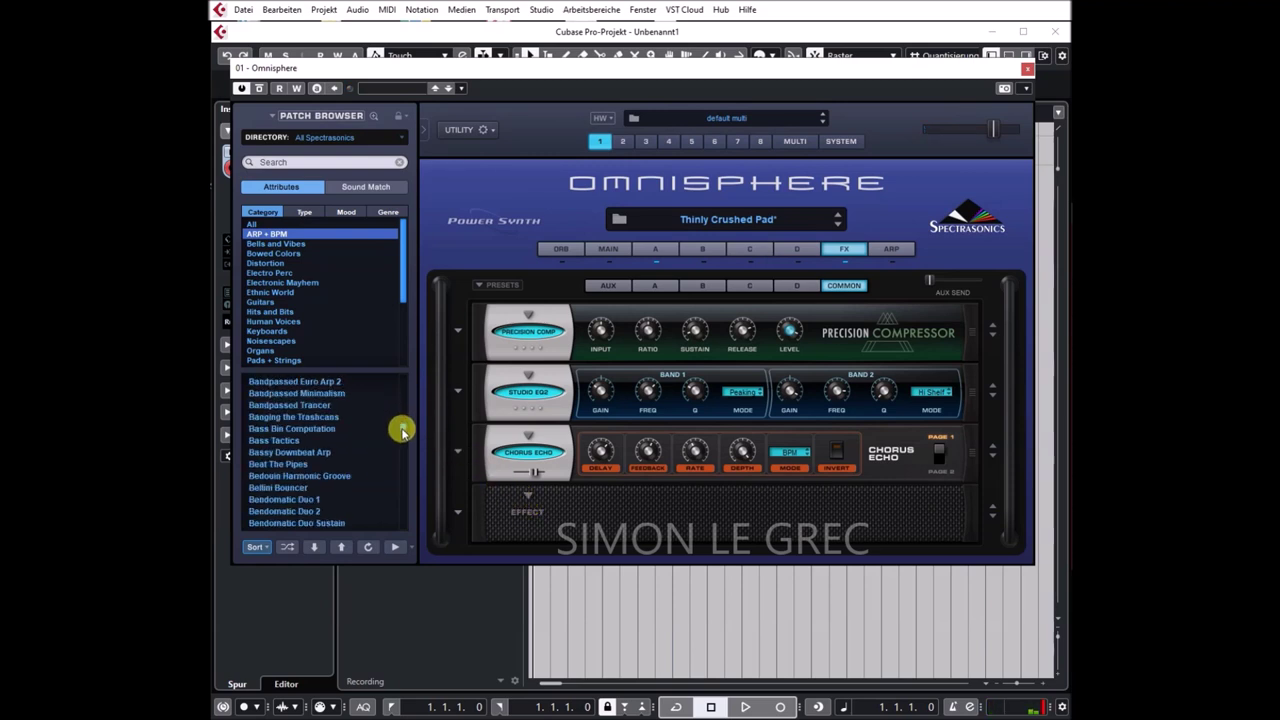
scroll(257, 408, down, 10)
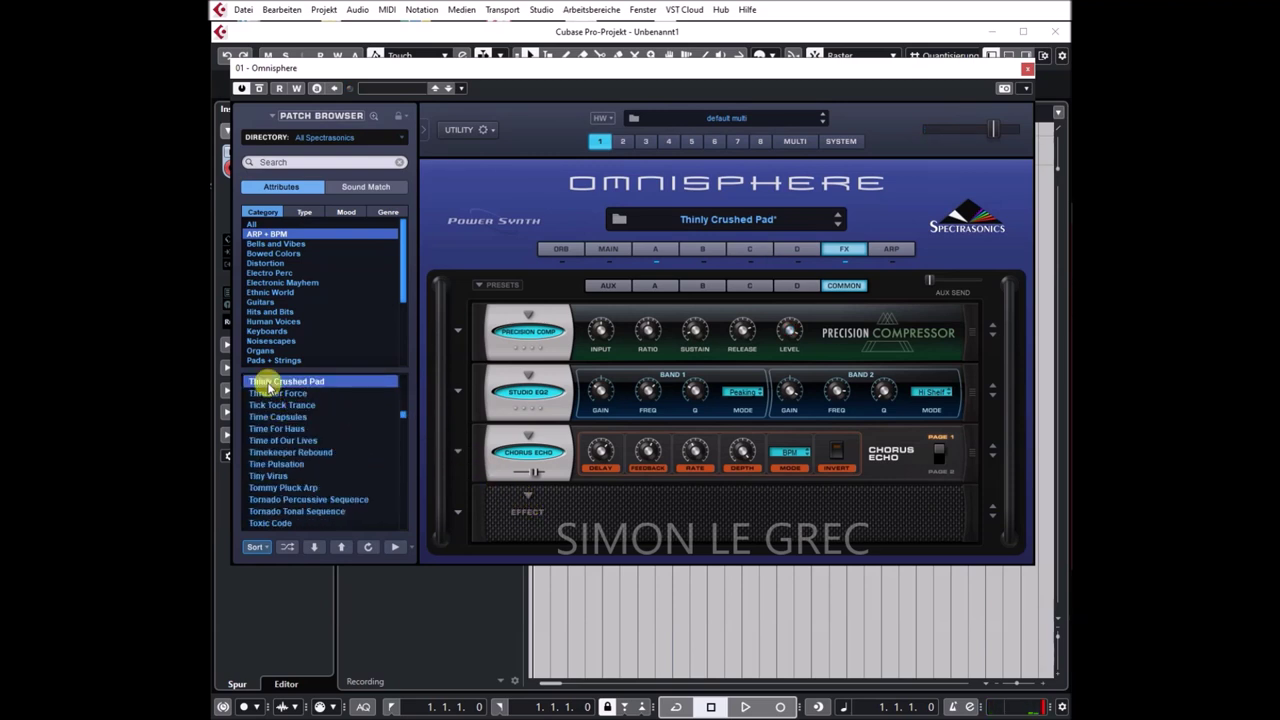
scroll(271, 440, up, 10)
click(271, 432)
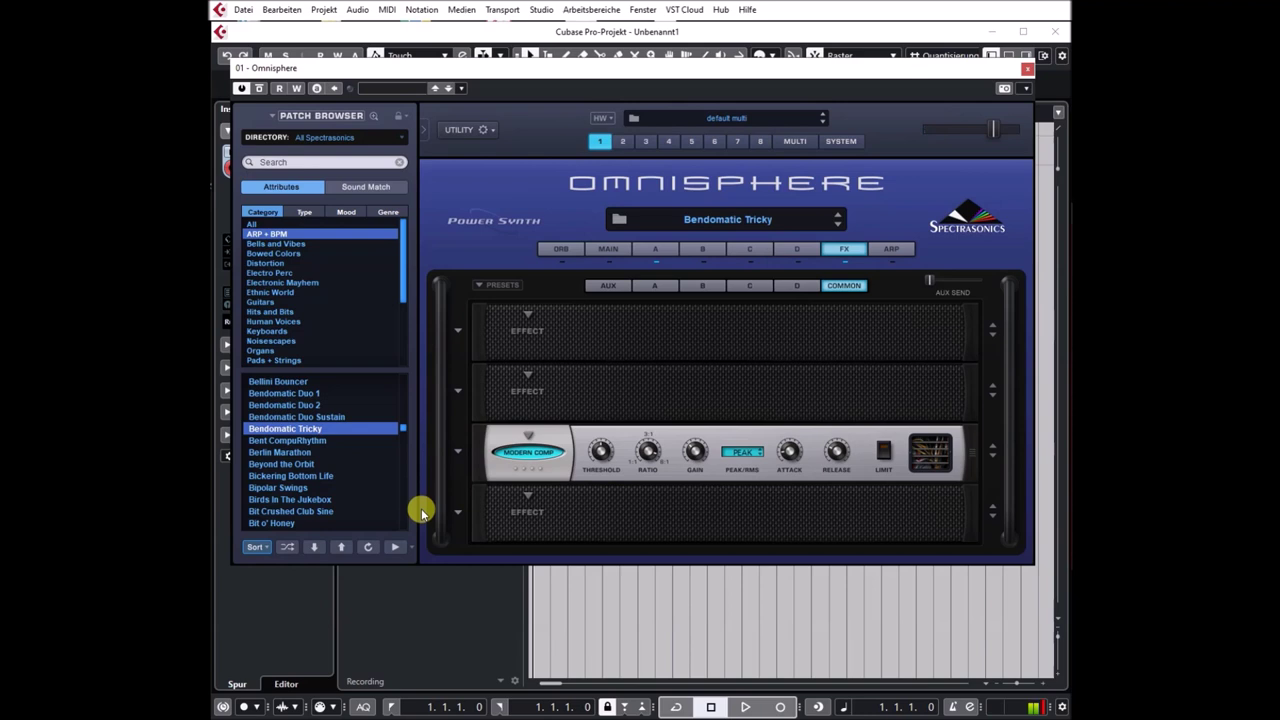
click(289, 487)
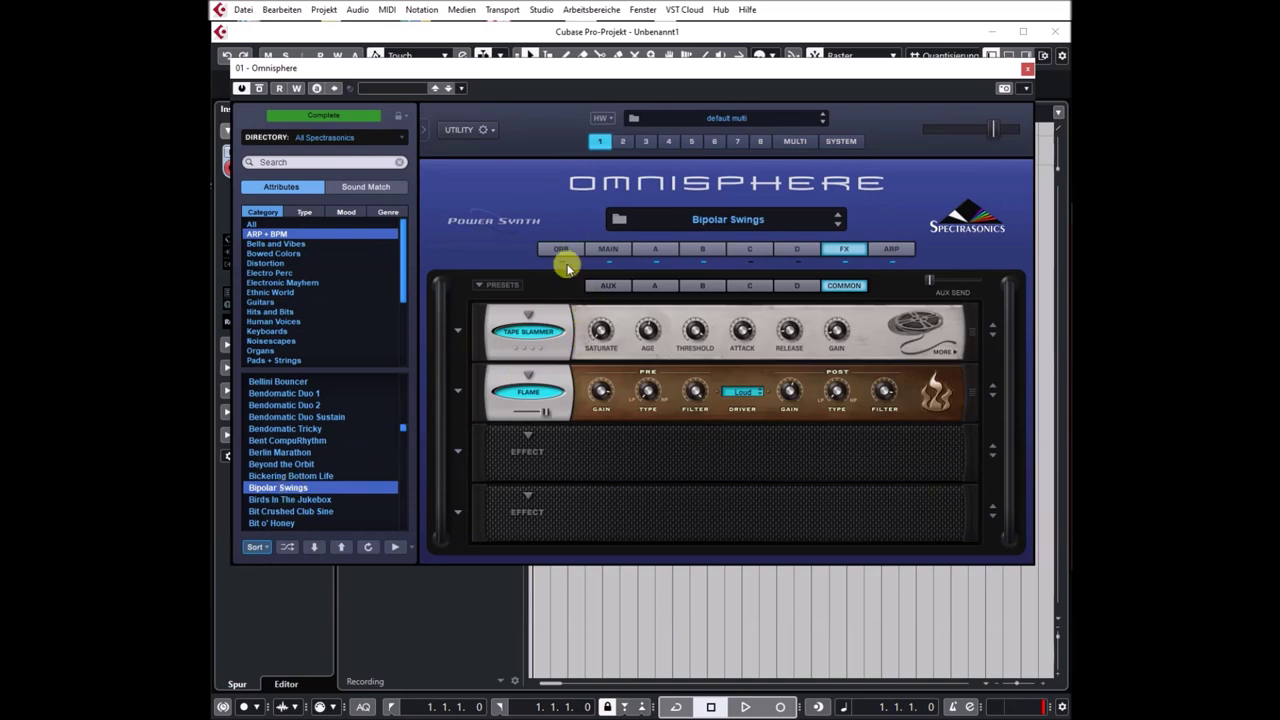
click(605, 250)
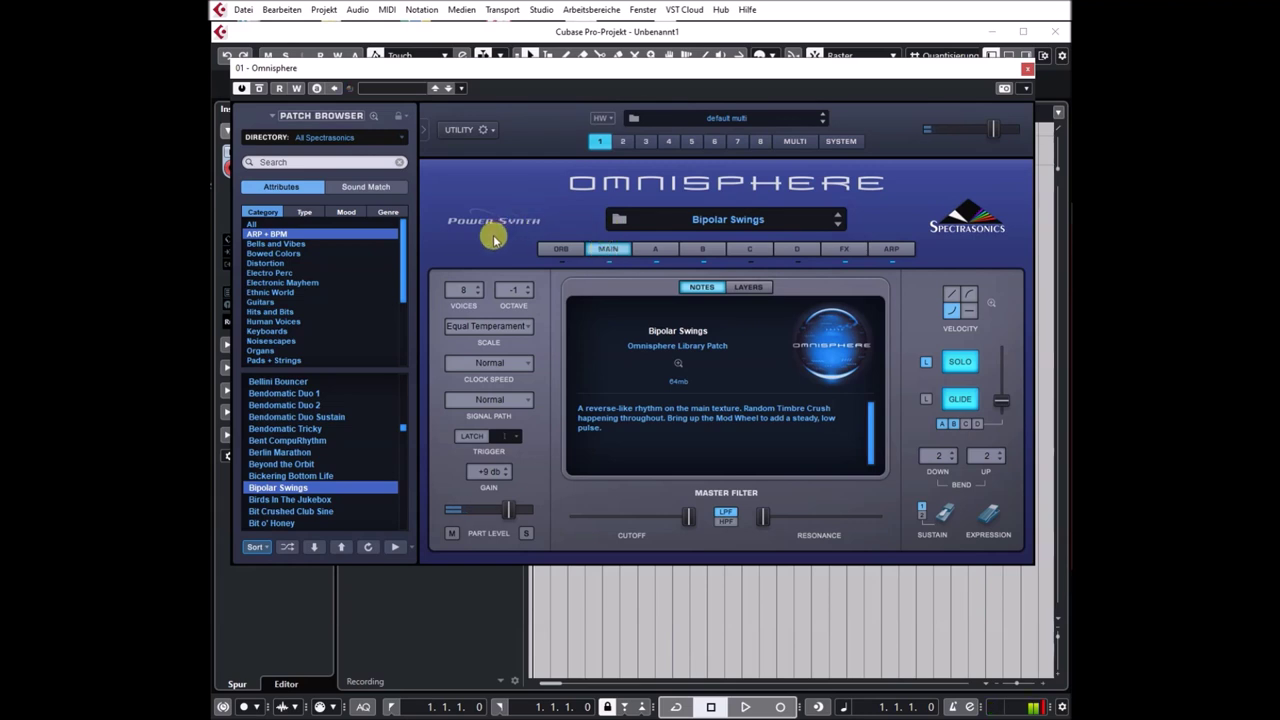
Audition the Dirty Wobbler and Glowstick Bass patches
drag(404, 430, 391, 443)
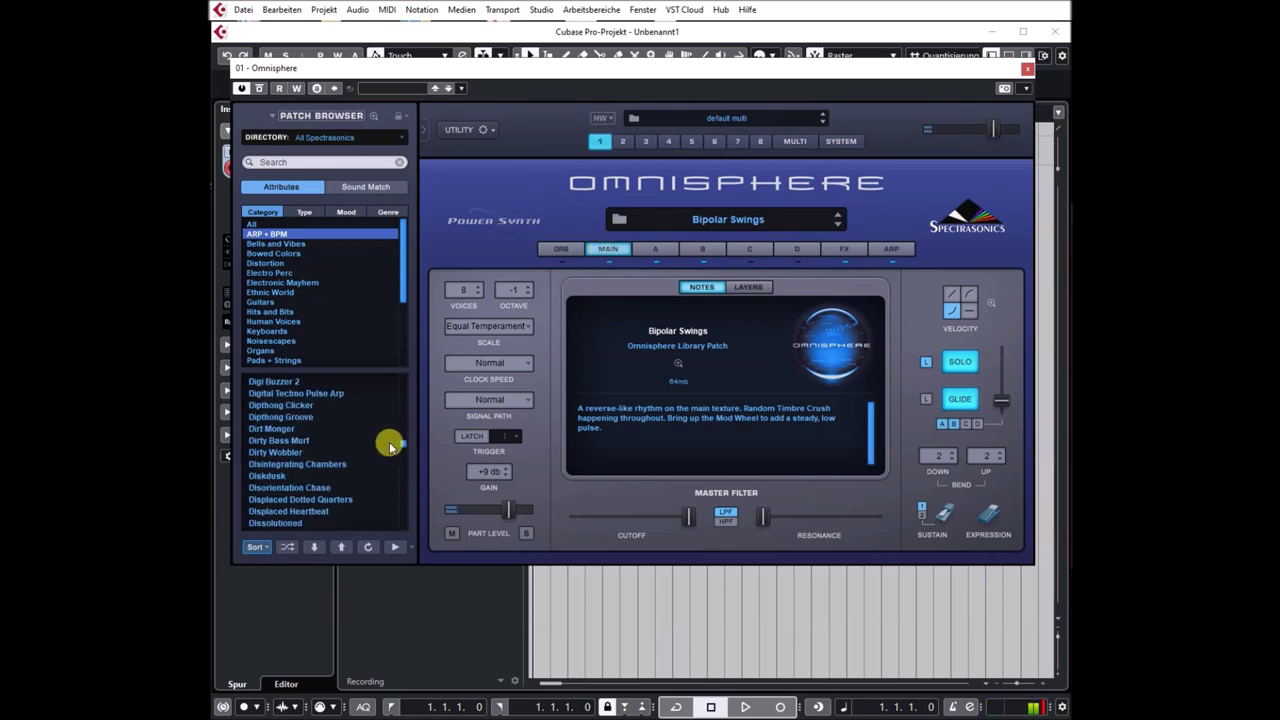
click(268, 452)
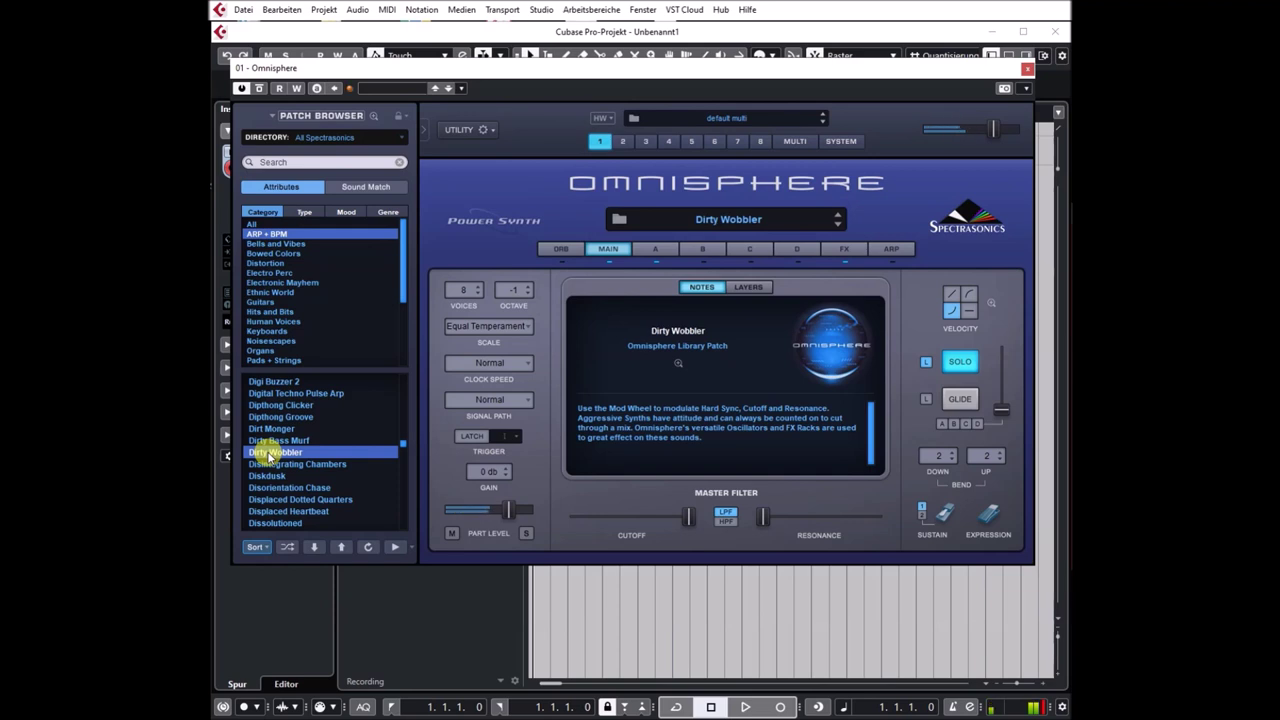
drag(403, 444, 405, 460)
click(275, 430)
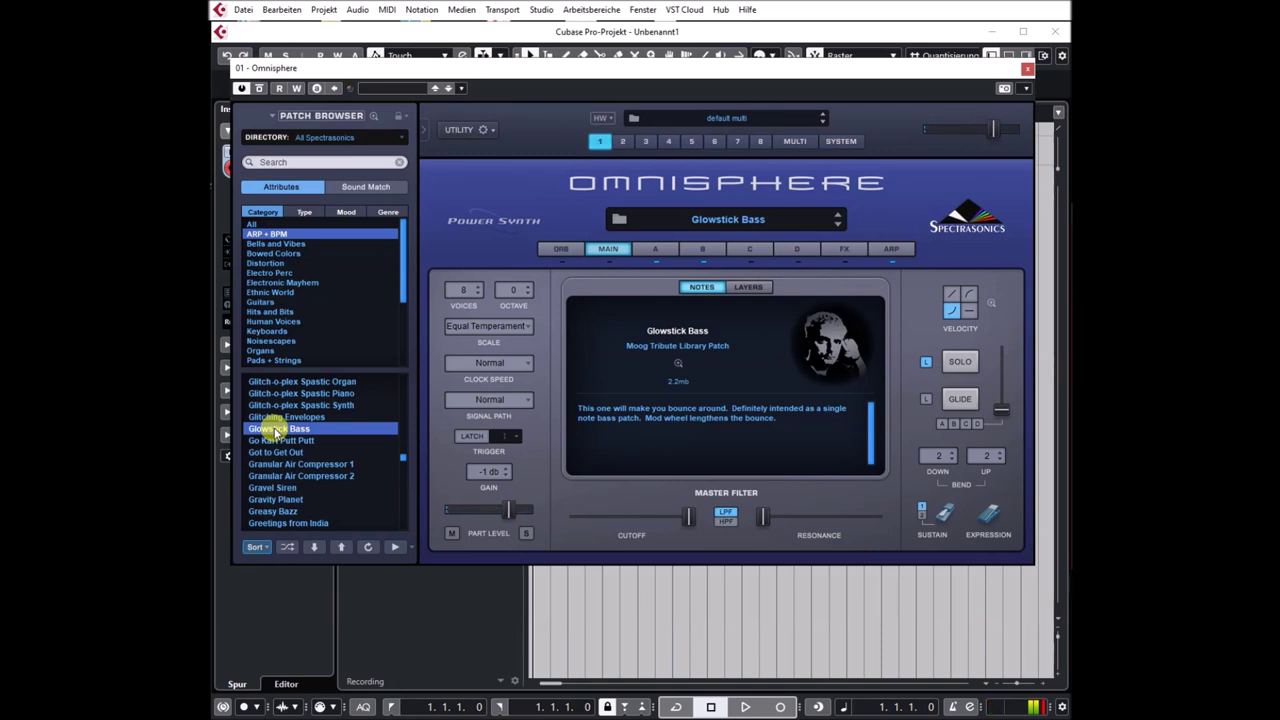
Audition the Gravity Planet and Half-Time Atonality patches
click(277, 500)
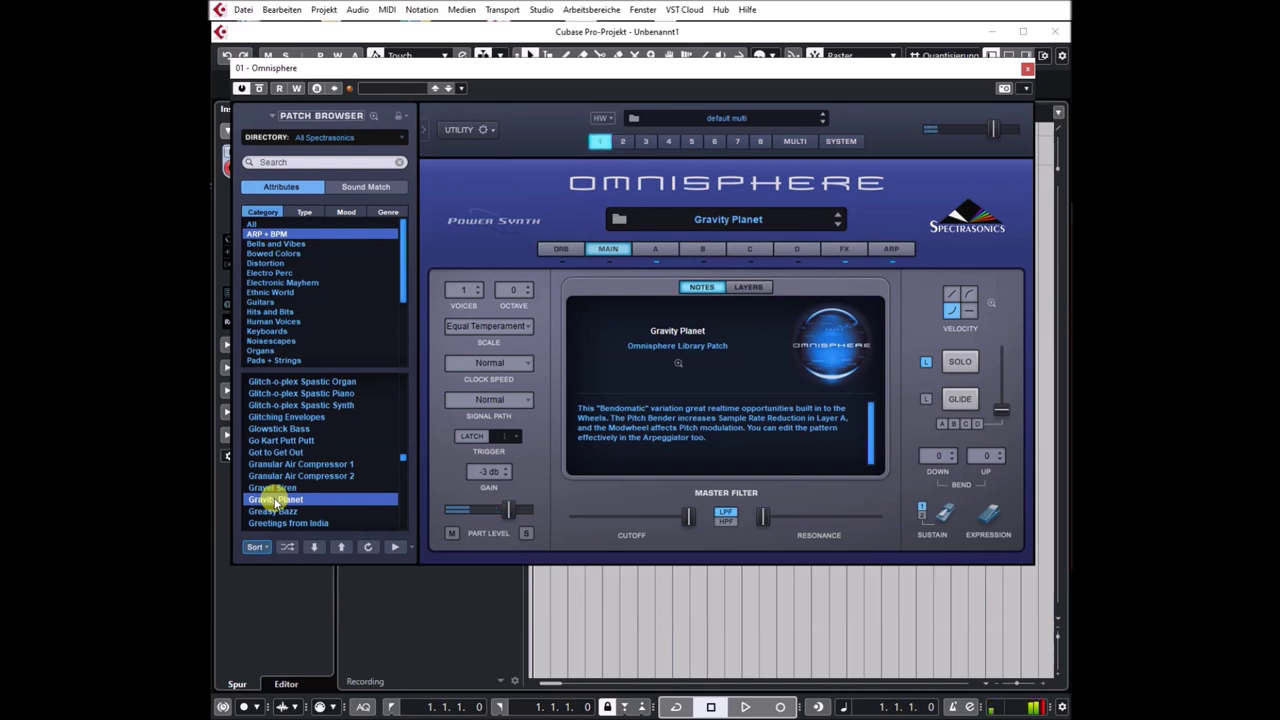
scroll(318, 485, down, 8)
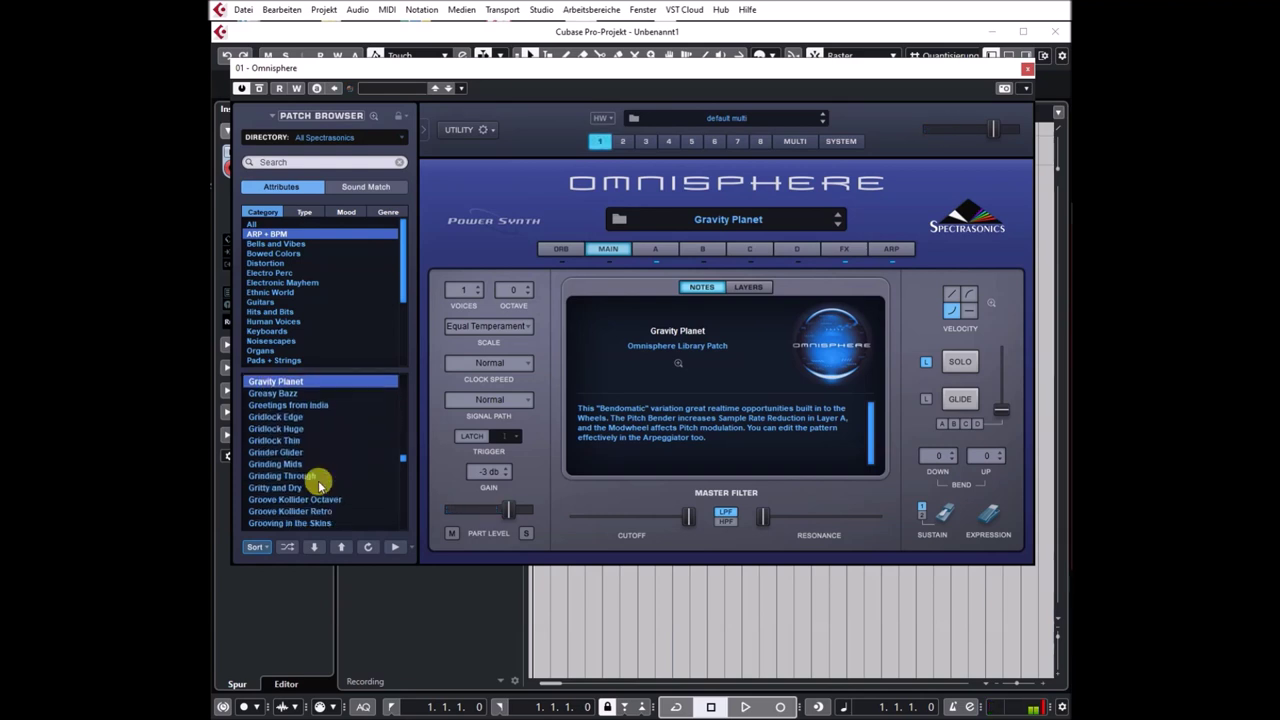
scroll(318, 485, down, 1)
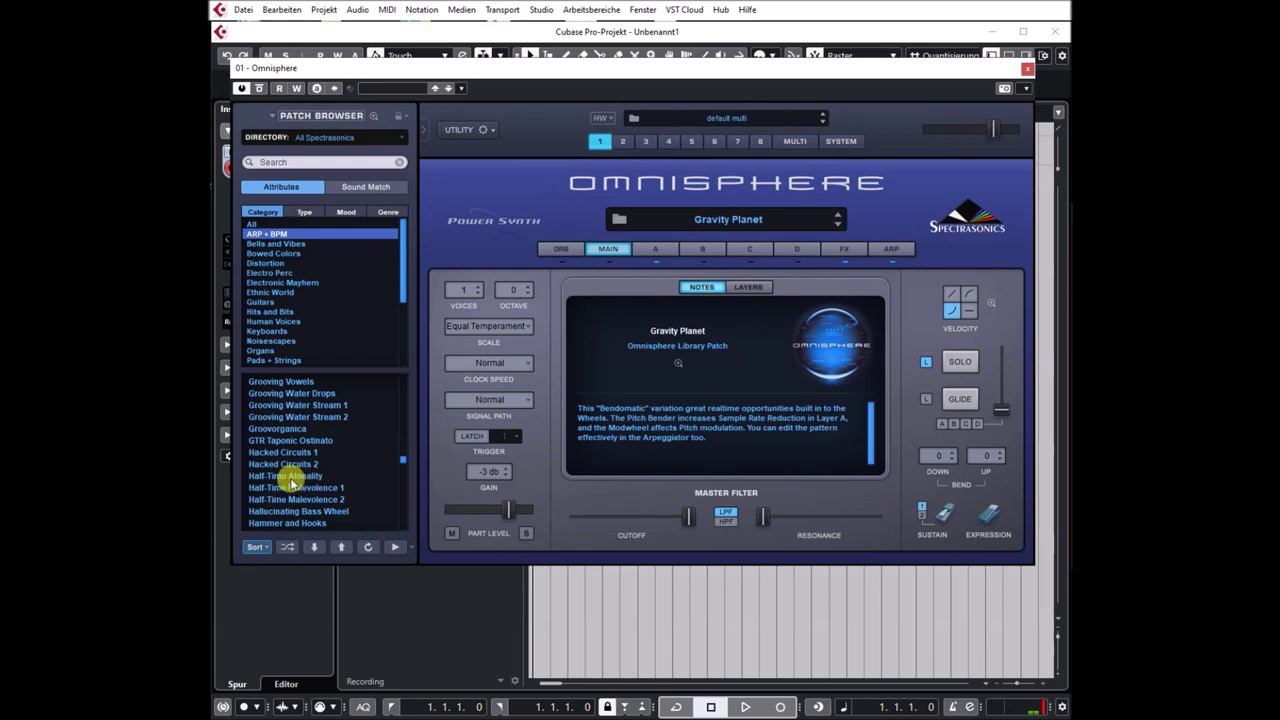
click(290, 477)
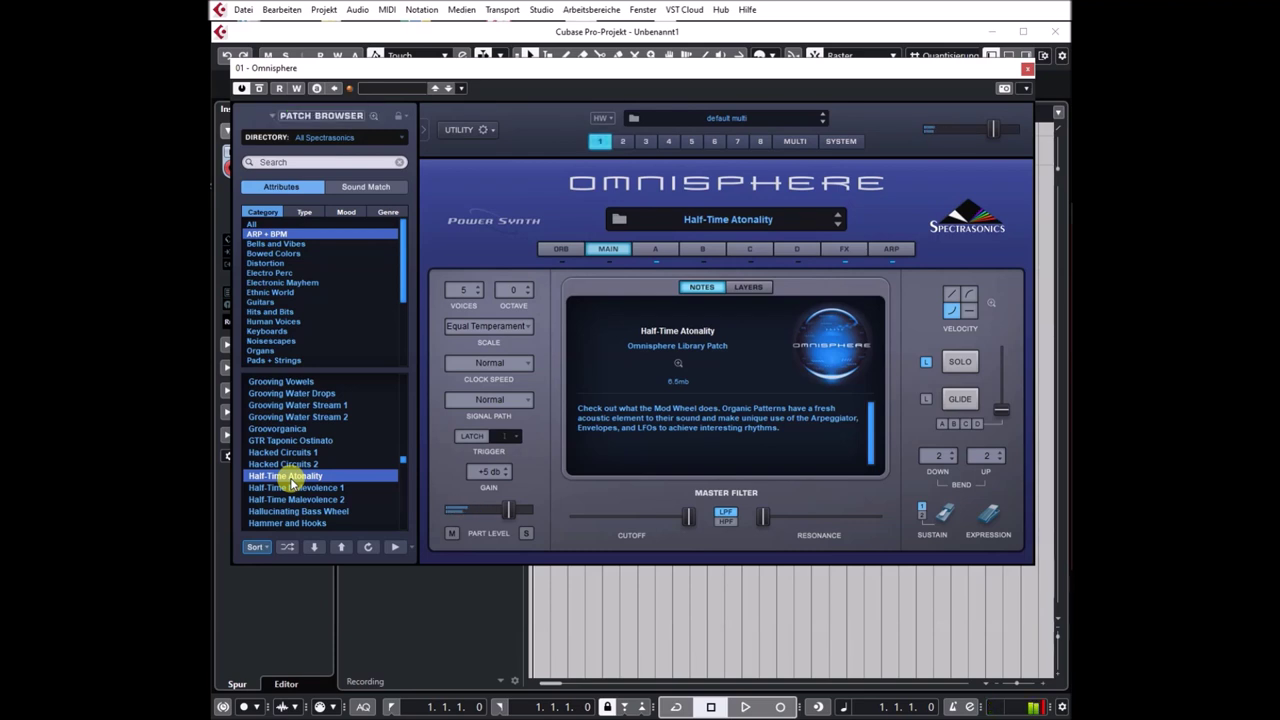
Load Happy Stream of Nanobots and rebalance its common effects, lowering the Chorus Echo and Retroplex mix and raising the Radio Delay mix
scroll(291, 483, down, 3)
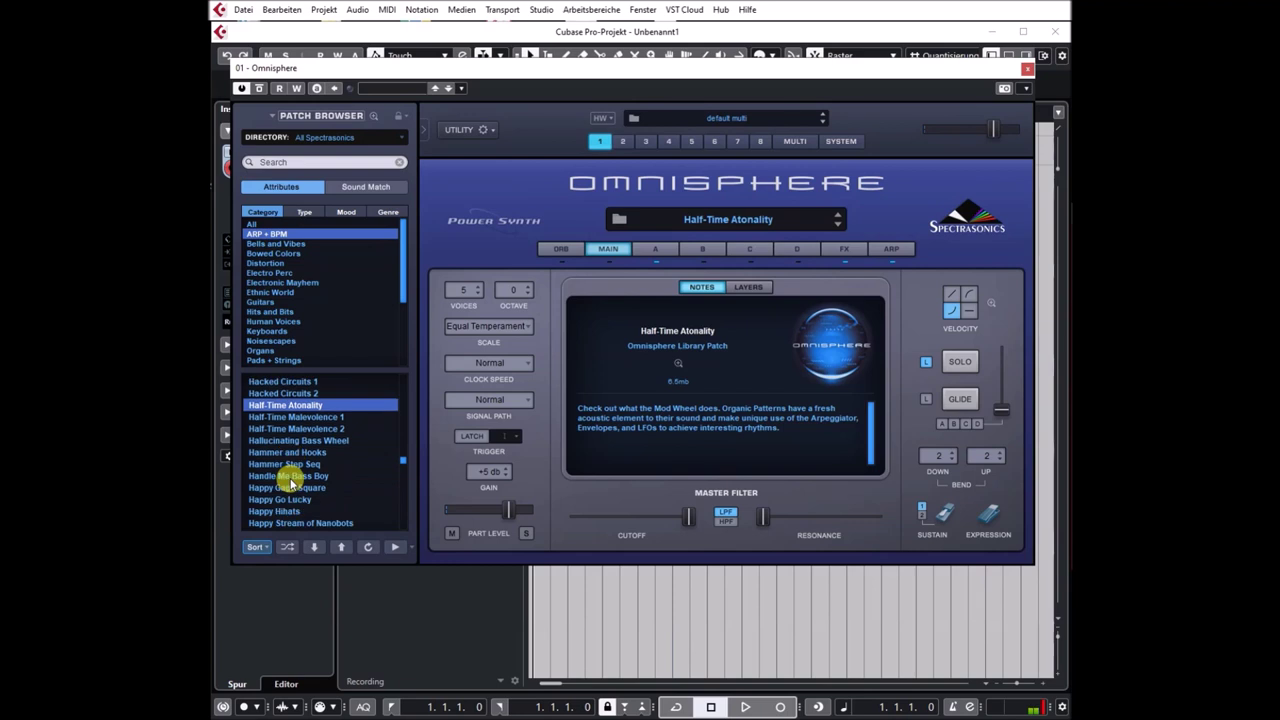
click(291, 478)
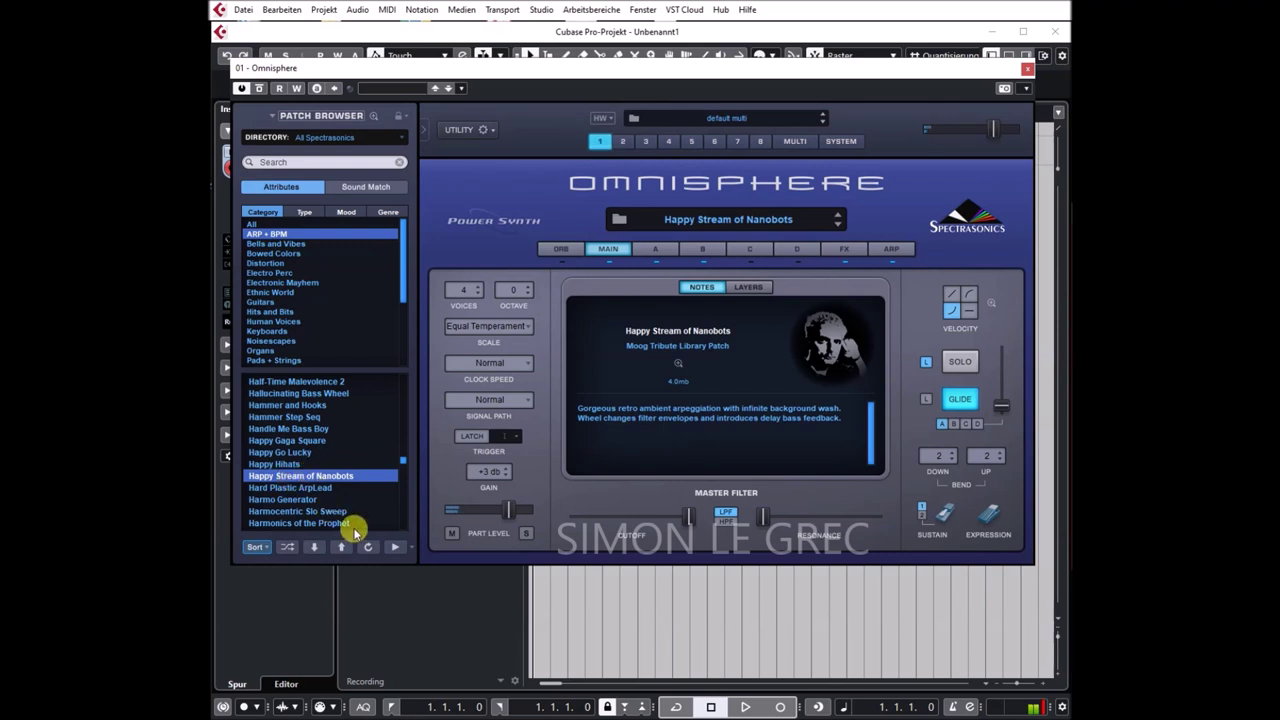
click(843, 250)
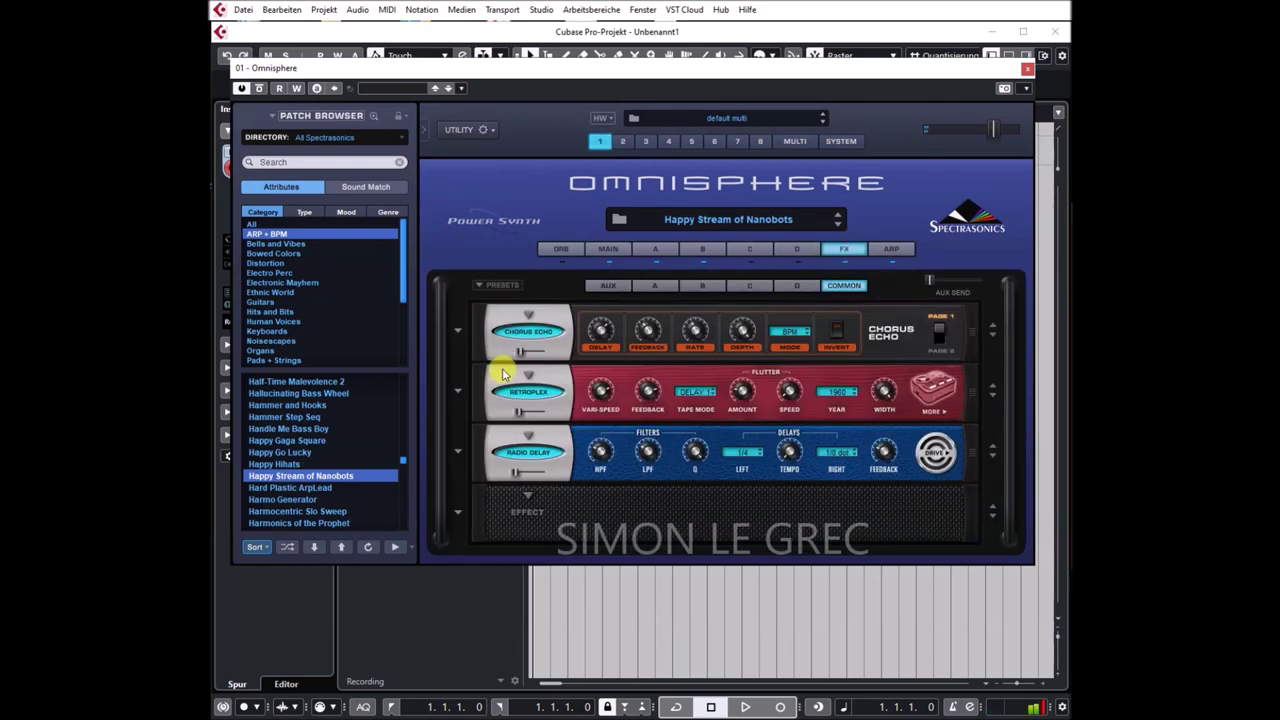
mouse_move(523, 348)
mouse_down()
mouse_move(523, 336)
mouse_move(527, 355)
mouse_up()
drag(514, 408, 489, 418)
drag(514, 471, 500, 447)
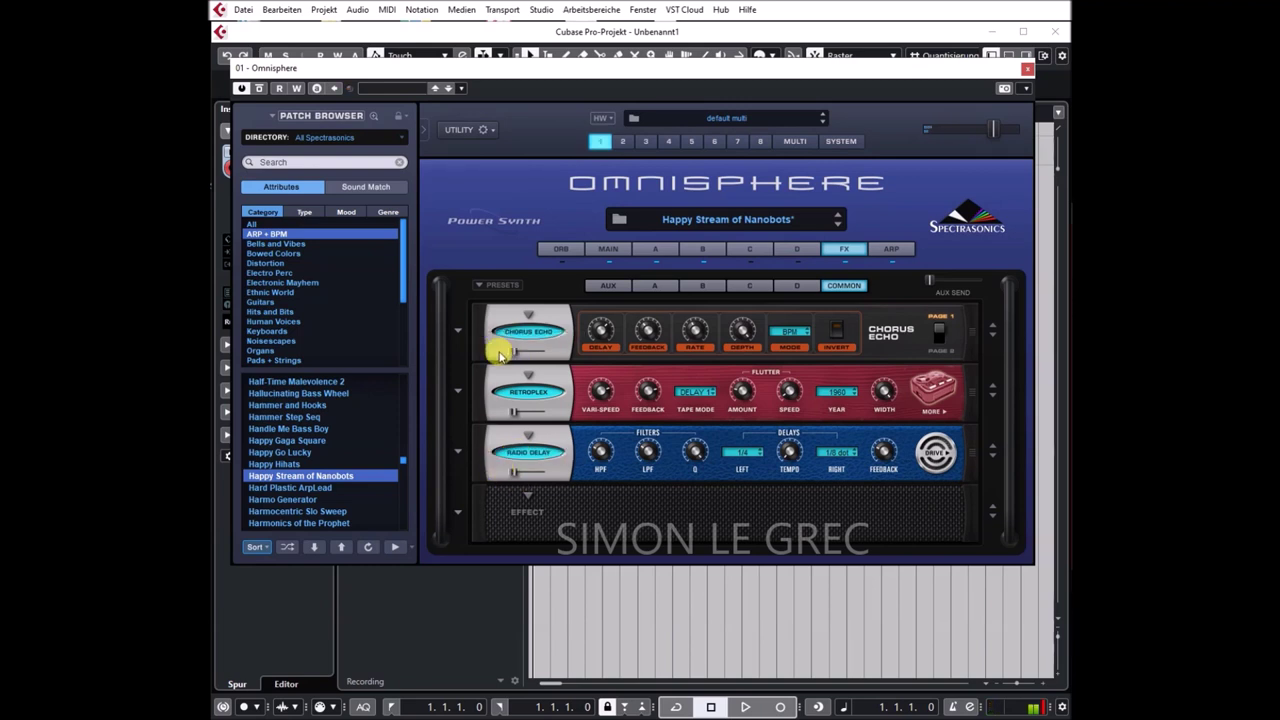
drag(508, 466, 526, 473)
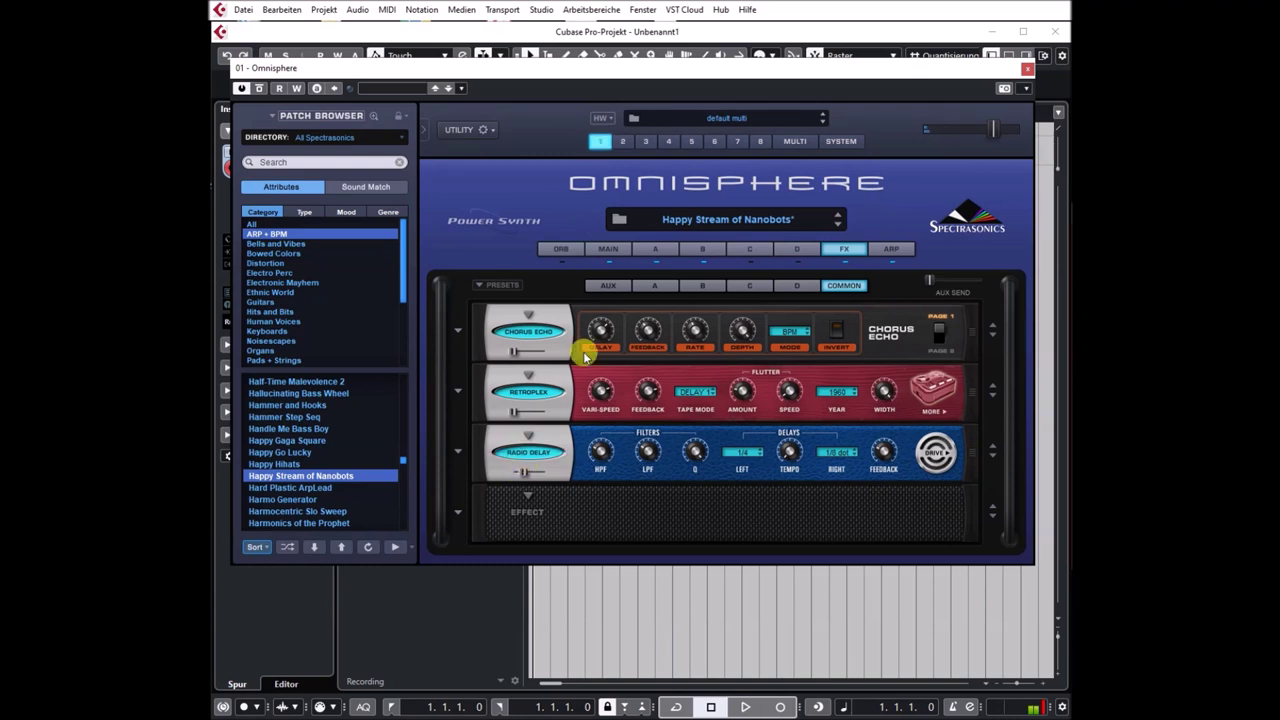
Return to the patch's main page and audition the Harmonics of the Prophet patch
click(609, 249)
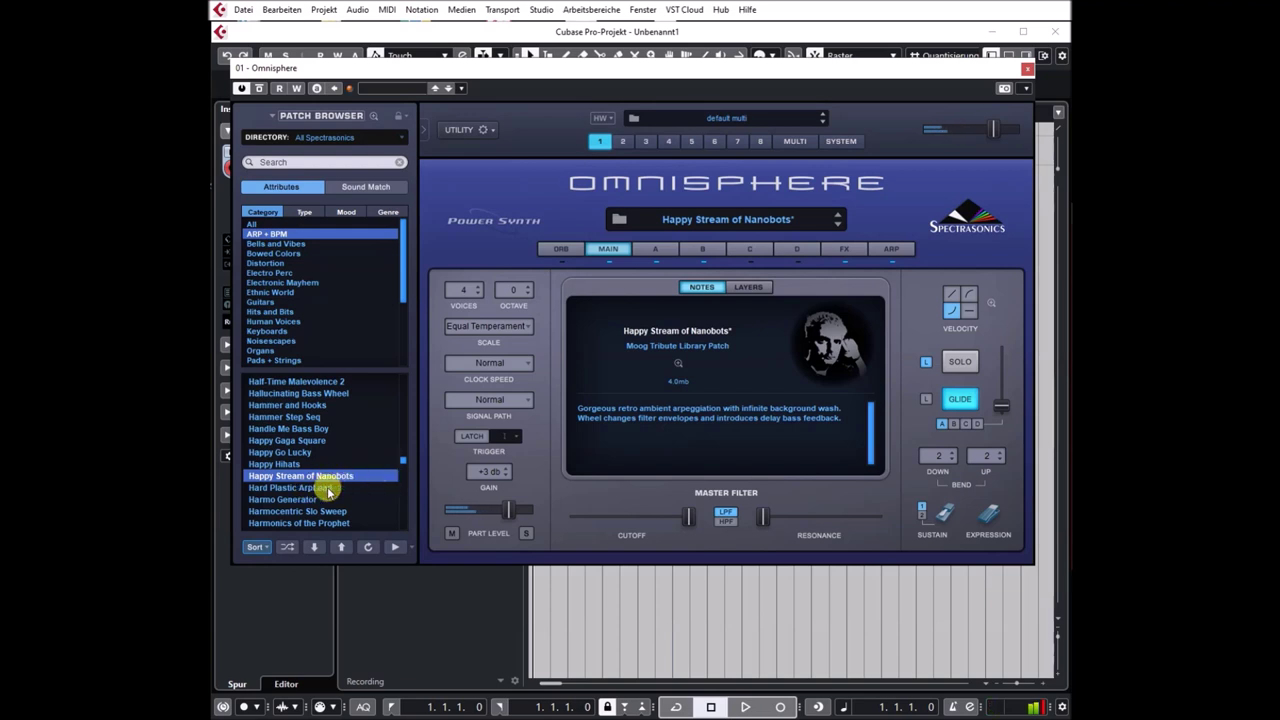
scroll(403, 462, down, 10)
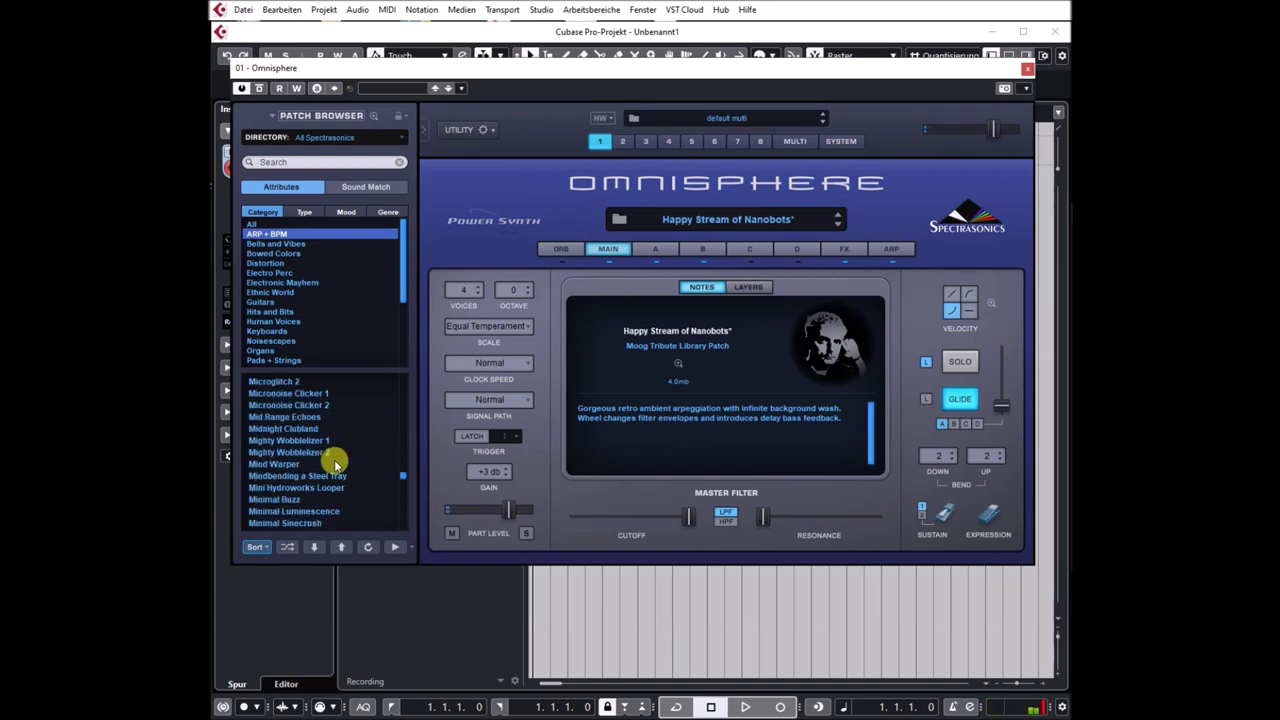
scroll(275, 430, up, 10)
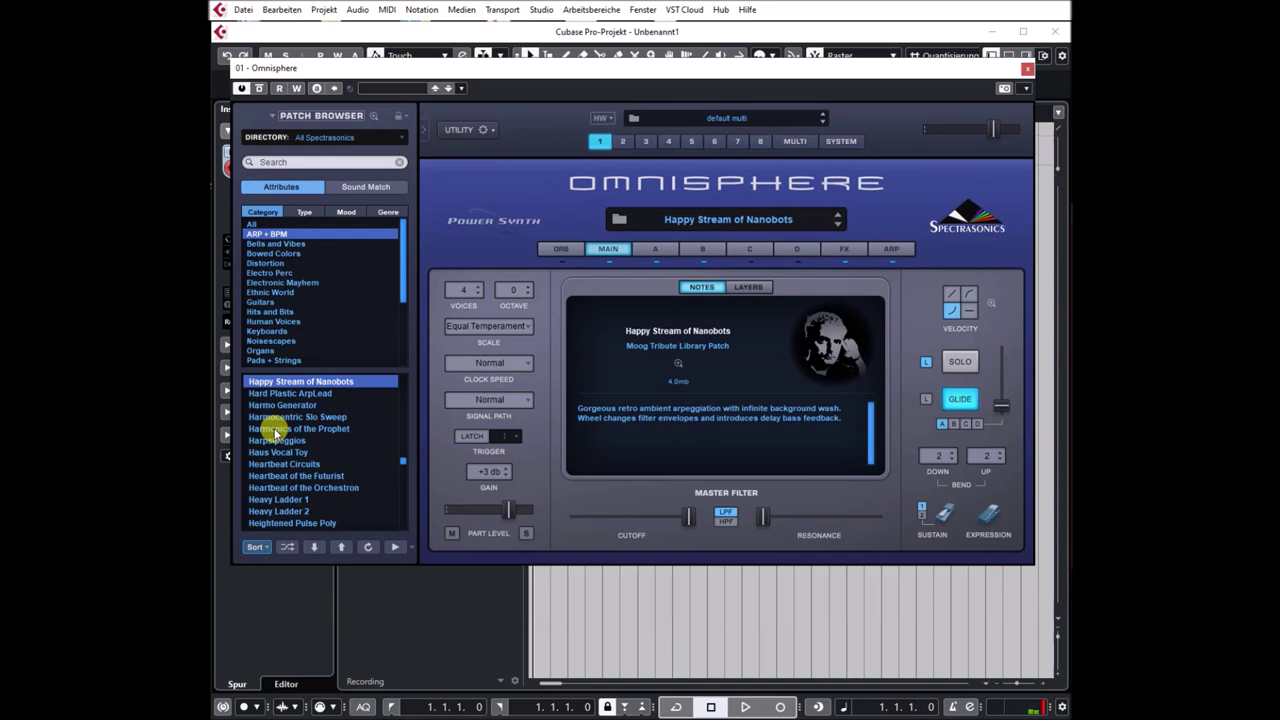
click(313, 429)
scroll(400, 466, down, 2)
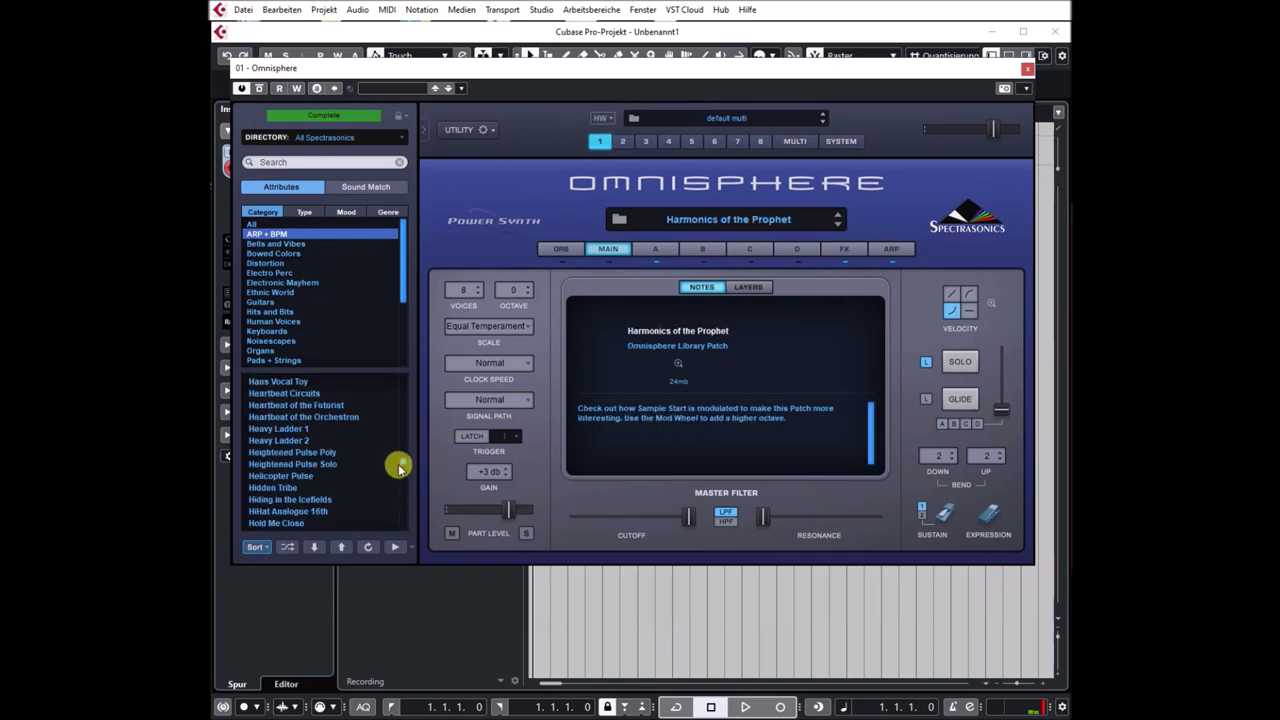
scroll(398, 468, up, 1)
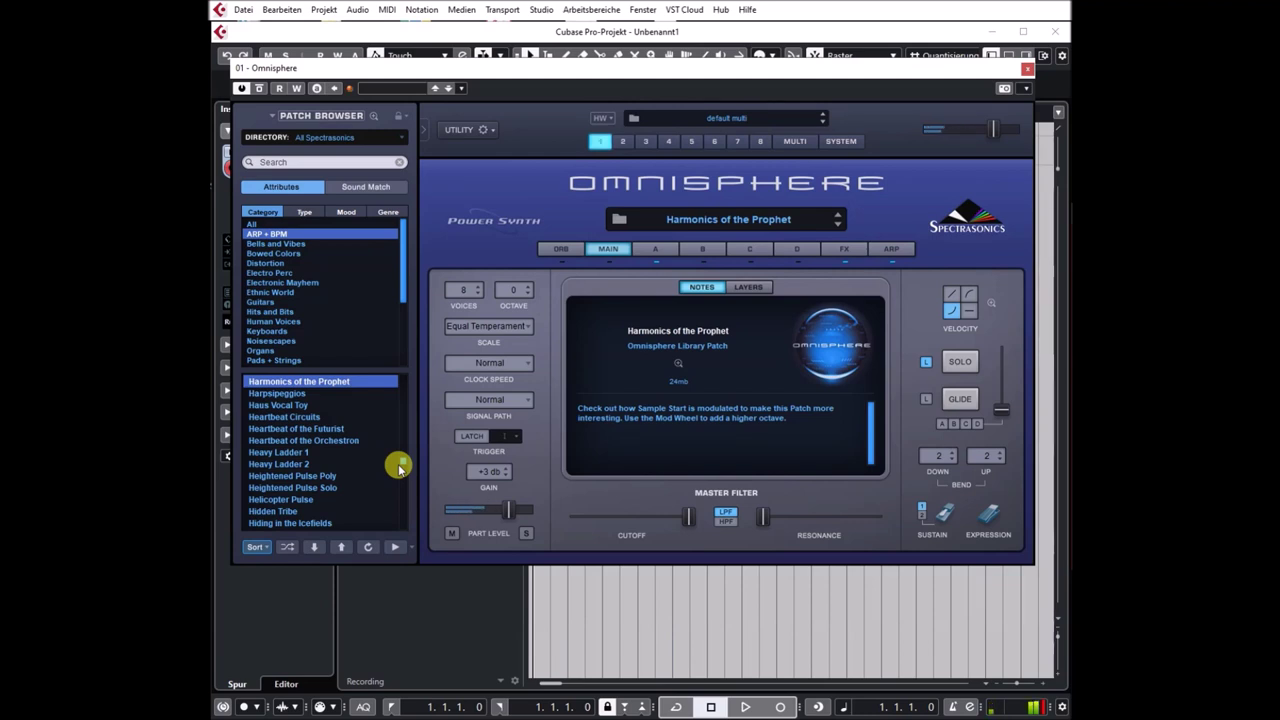
Audition the Microglitch 1 and Mission Critical patches
drag(403, 463, 404, 476)
click(276, 456)
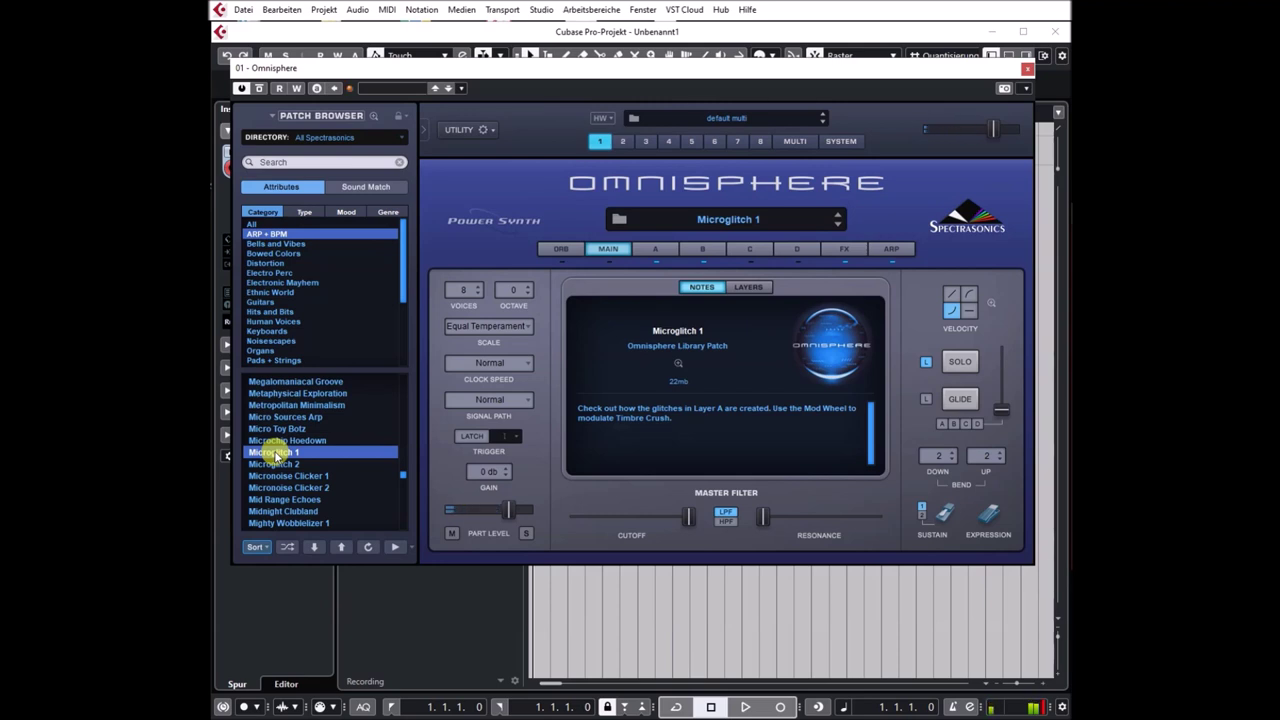
scroll(290, 460, down, 2)
scroll(291, 462, down, 4)
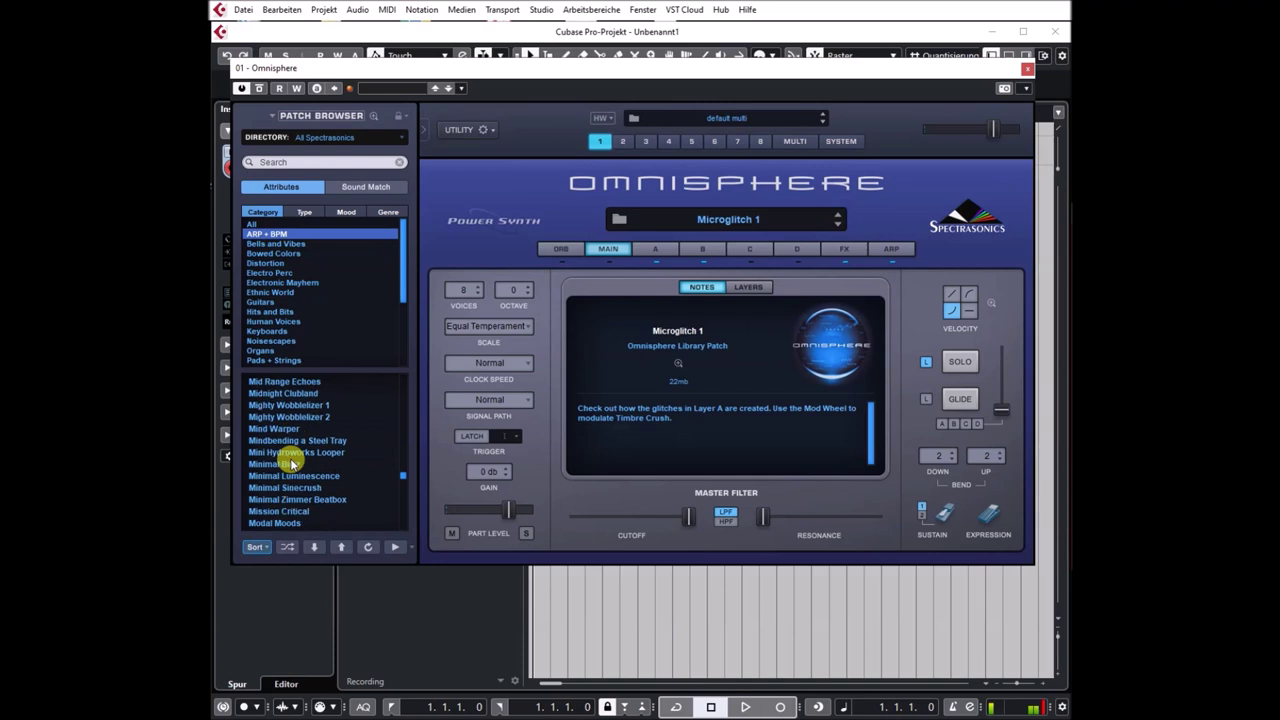
click(291, 464)
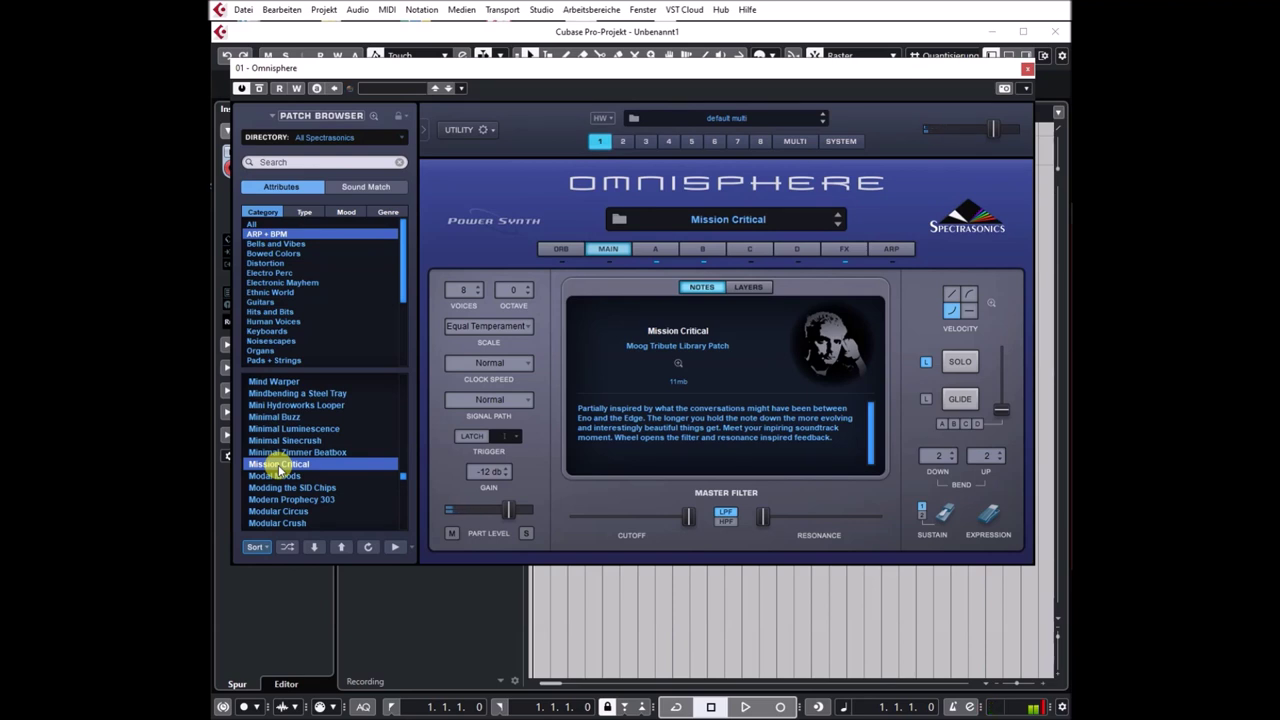
Audition the Modular Circus and Modular Sequenzer patches
click(287, 510)
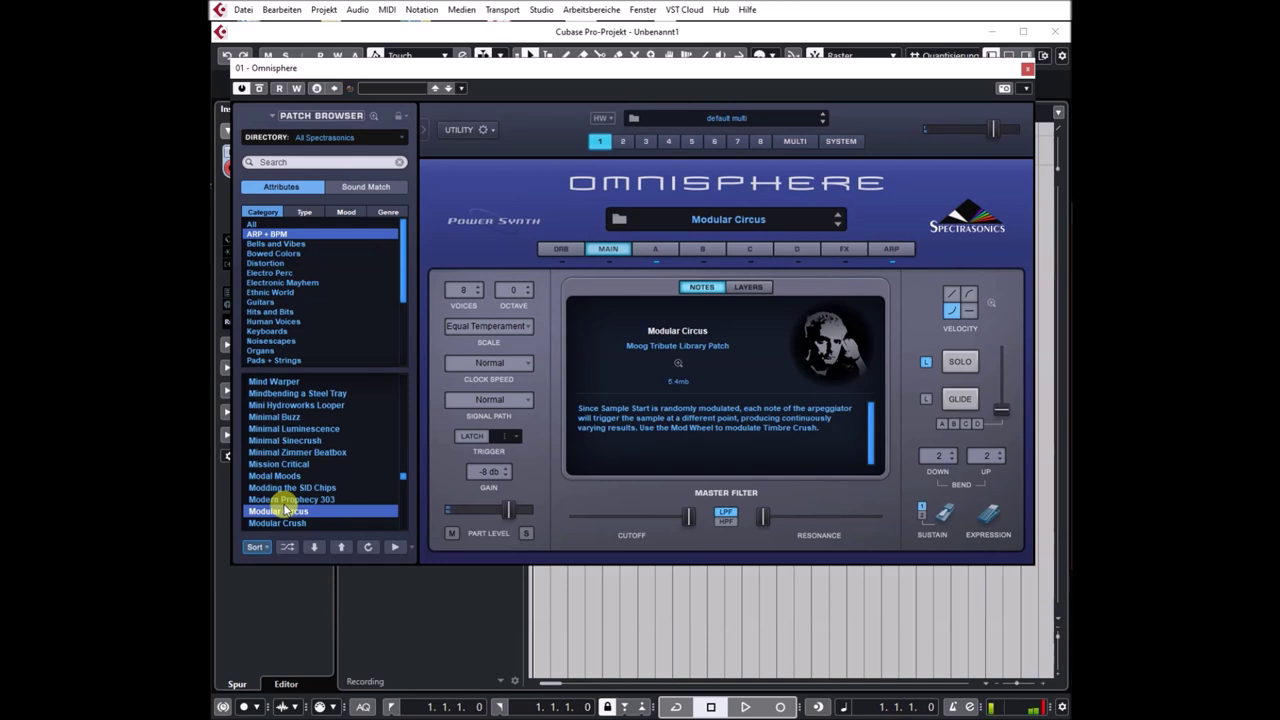
scroll(285, 505, down, 3)
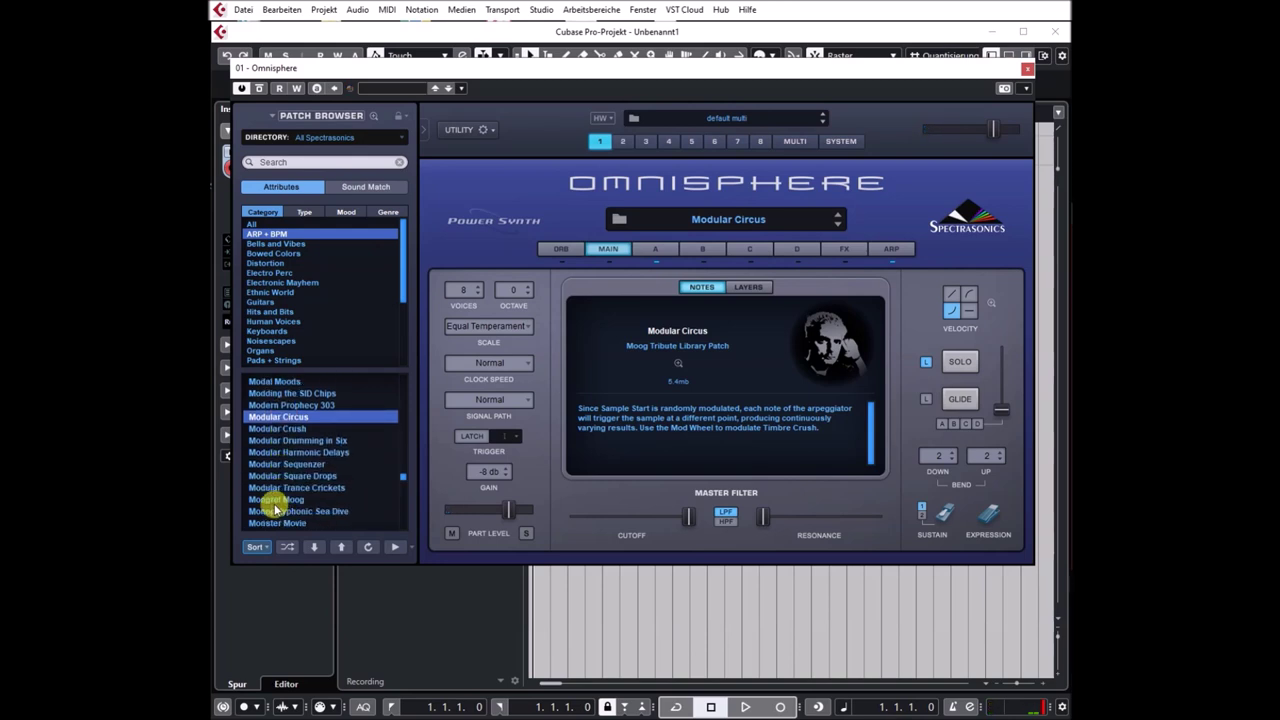
click(262, 465)
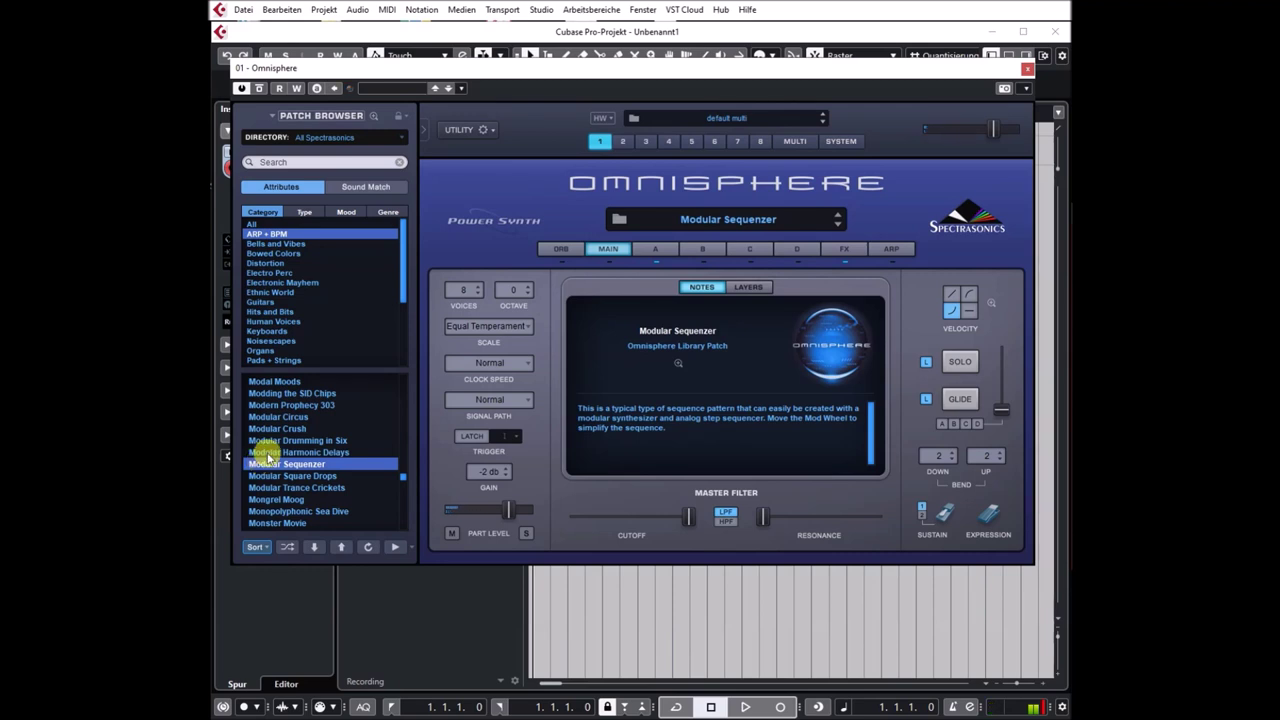
Audition the Moon Cloning 1 patch and load REV2 - Meteor Shower
scroll(276, 453, down, 2)
scroll(279, 452, down, 3)
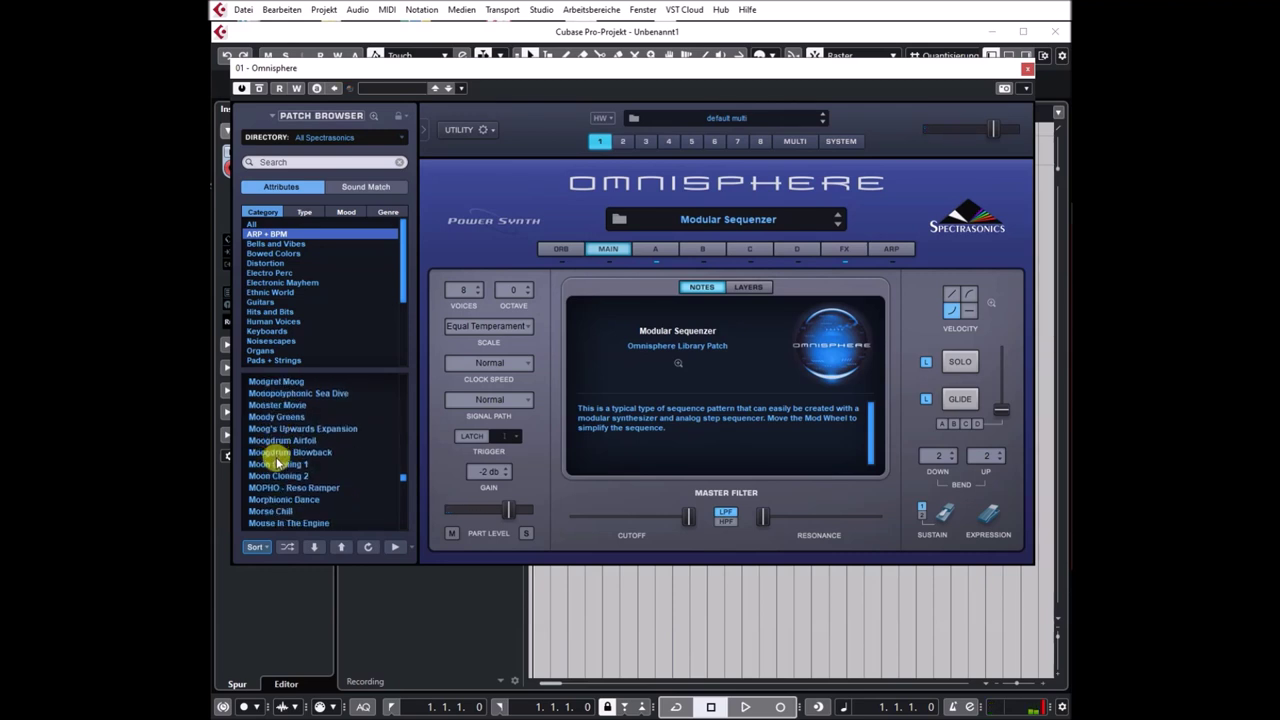
click(275, 465)
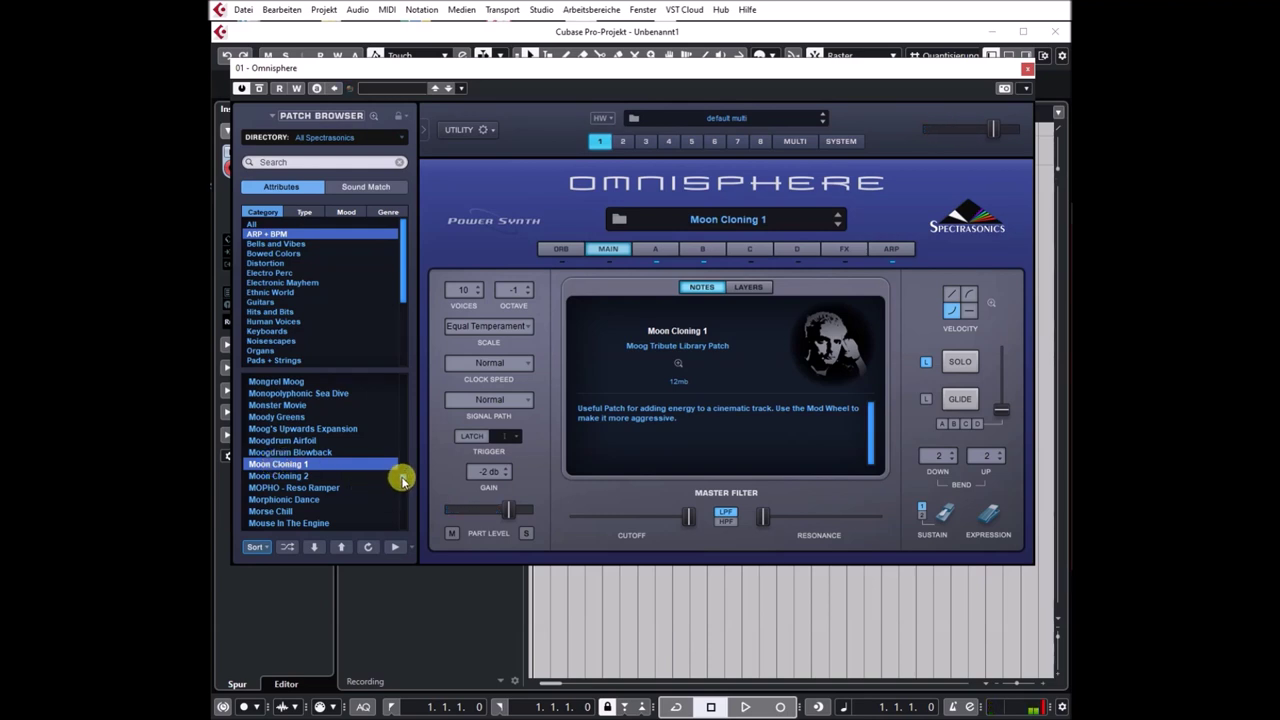
drag(403, 477, 403, 497)
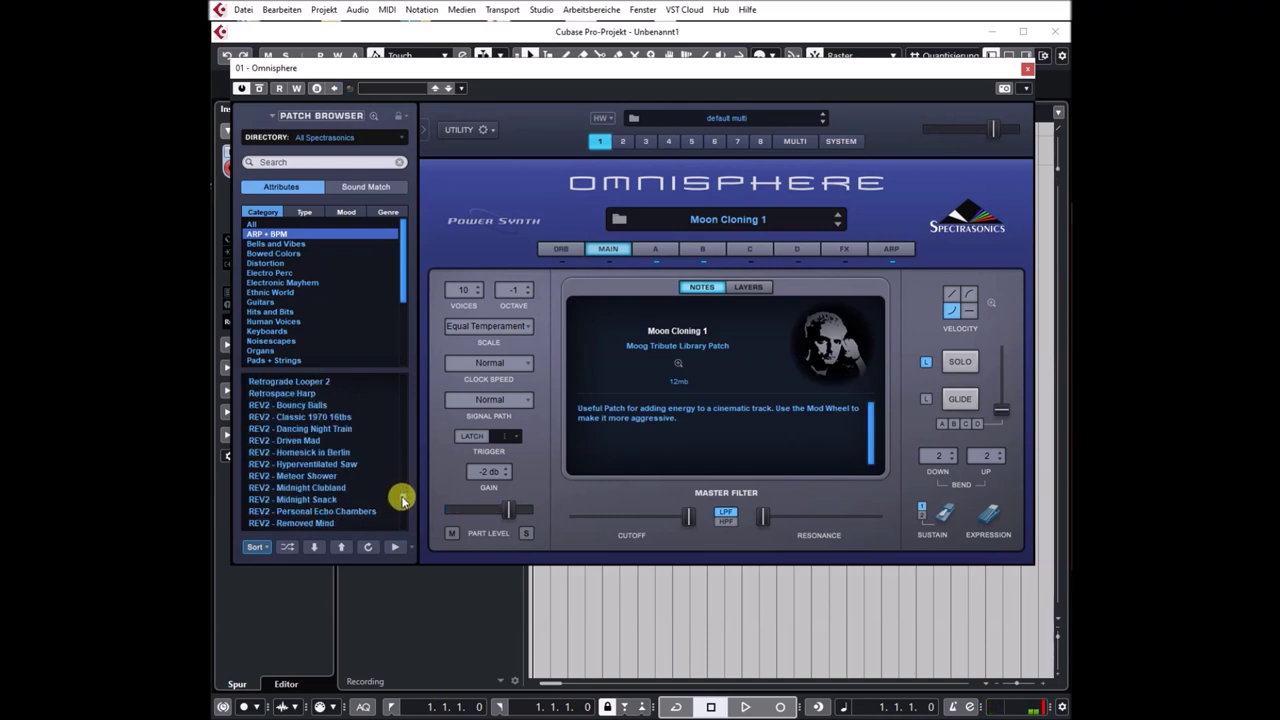
click(284, 477)
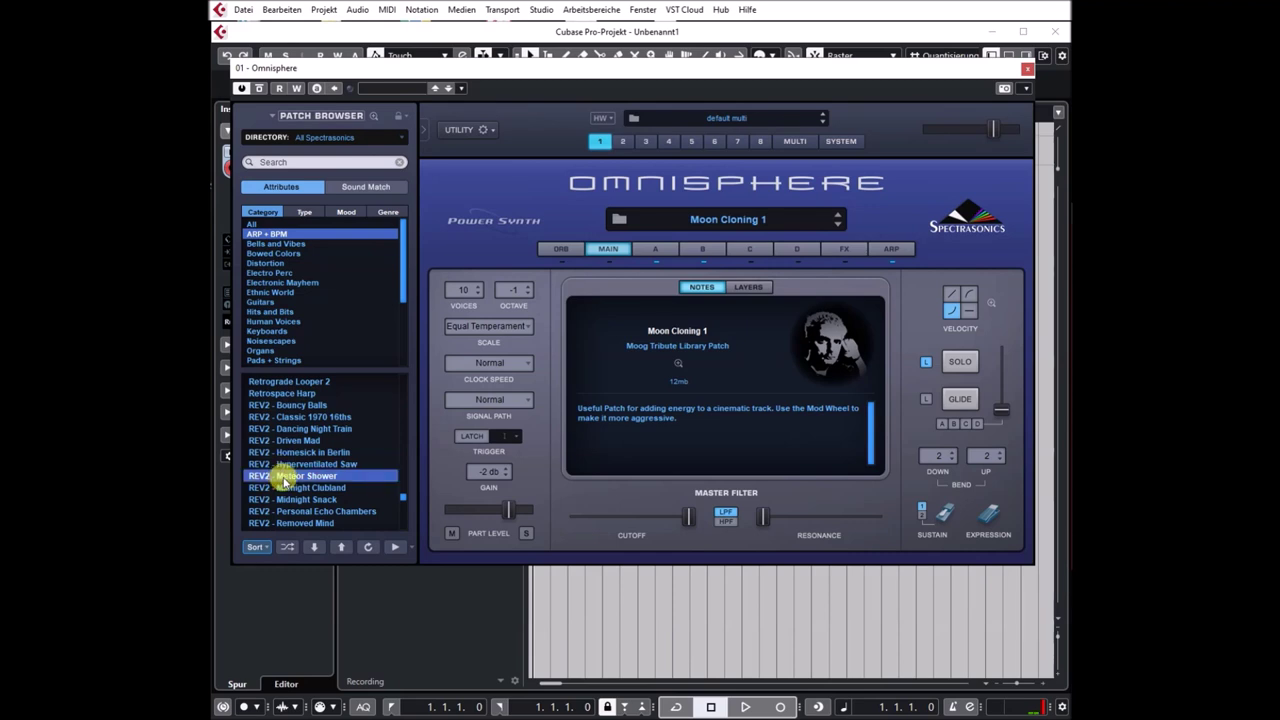